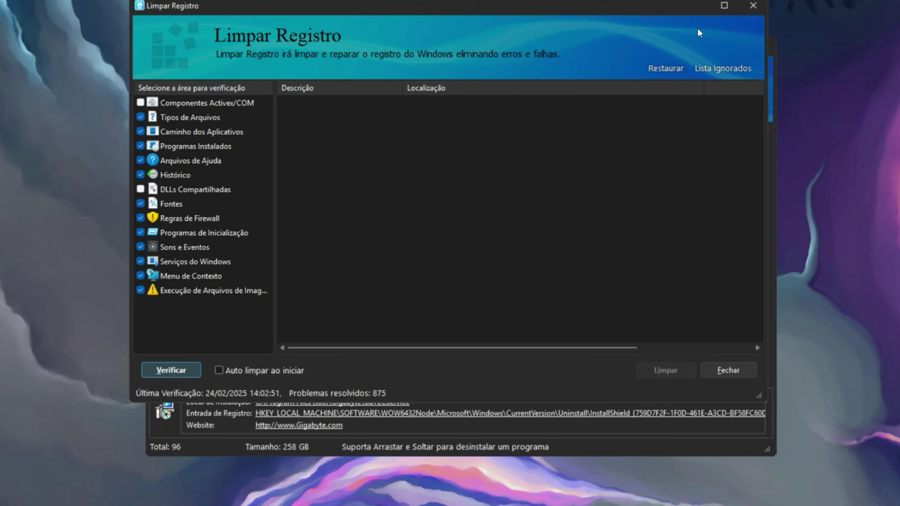
Close the registry cleaner, switch to Chrome and open the official HiBit Uninstaller page from the Google results.
click(752, 5)
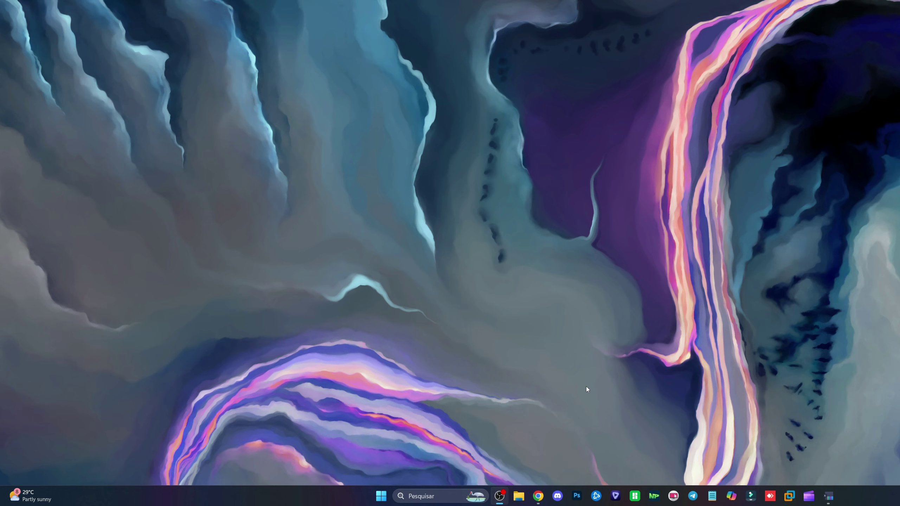
click(537, 496)
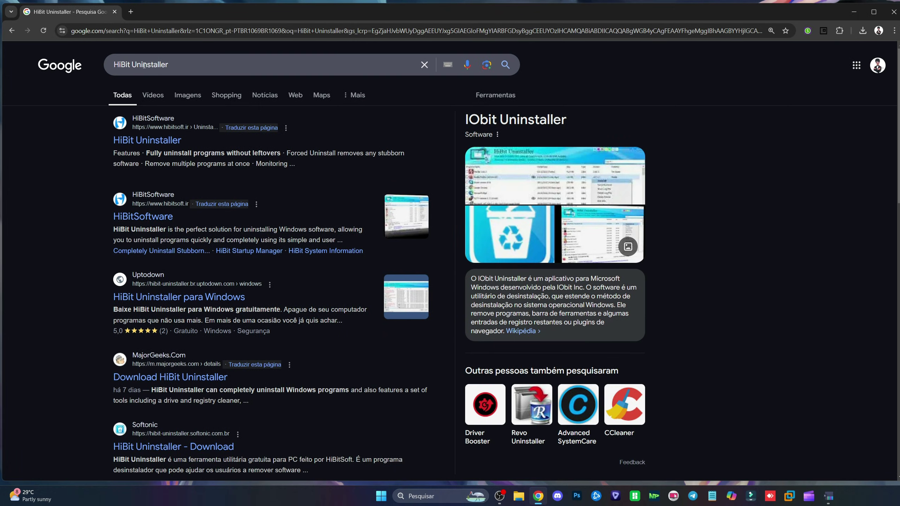
click(139, 142)
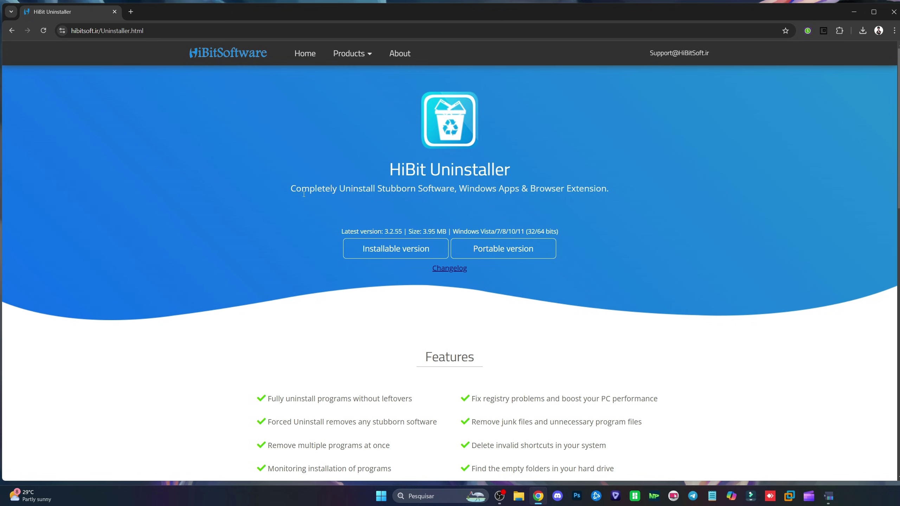
Review the HiBit Uninstaller feature list and download the portable version.
scroll(479, 279, down, 2)
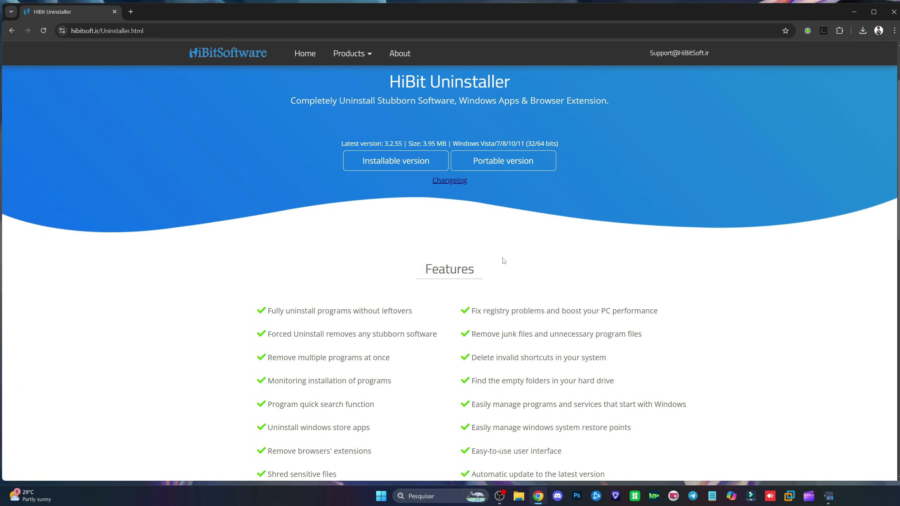
scroll(460, 291, down, 3)
scroll(461, 280, up, 6)
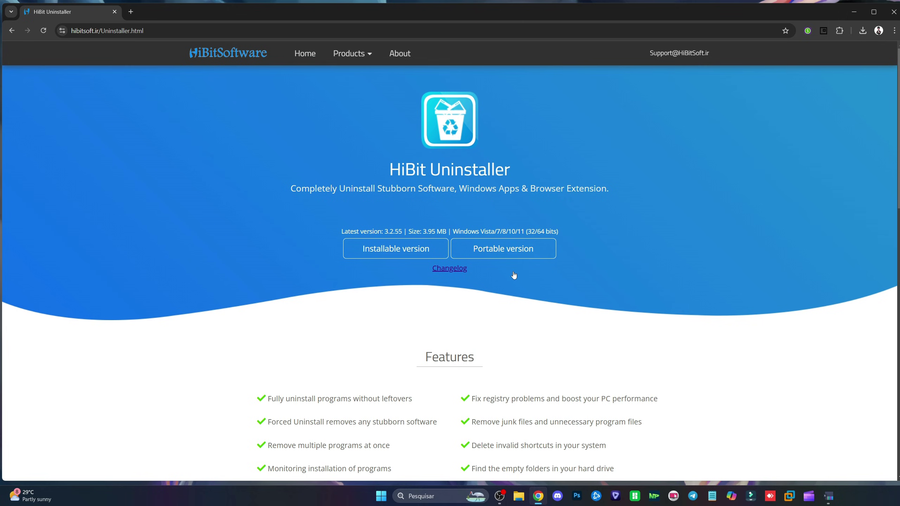
click(502, 255)
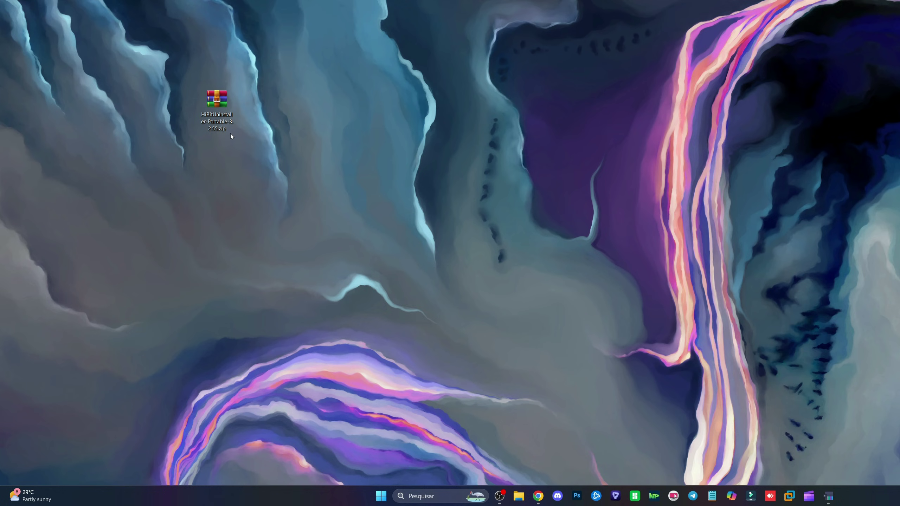
Extract HiBitUninstaller-Portable.exe from the downloaded ZIP archive to the desktop and place it apart from the archive.
double_click(219, 110)
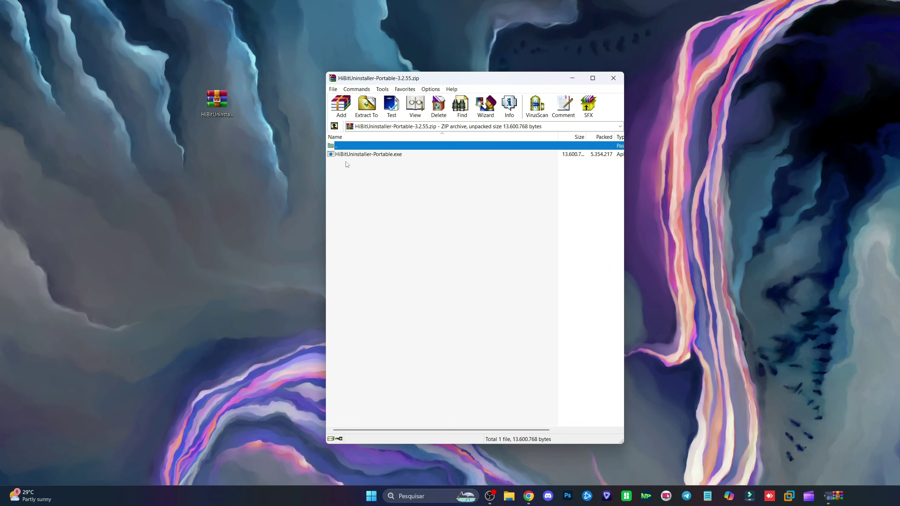
drag(326, 154, 245, 157)
click(613, 78)
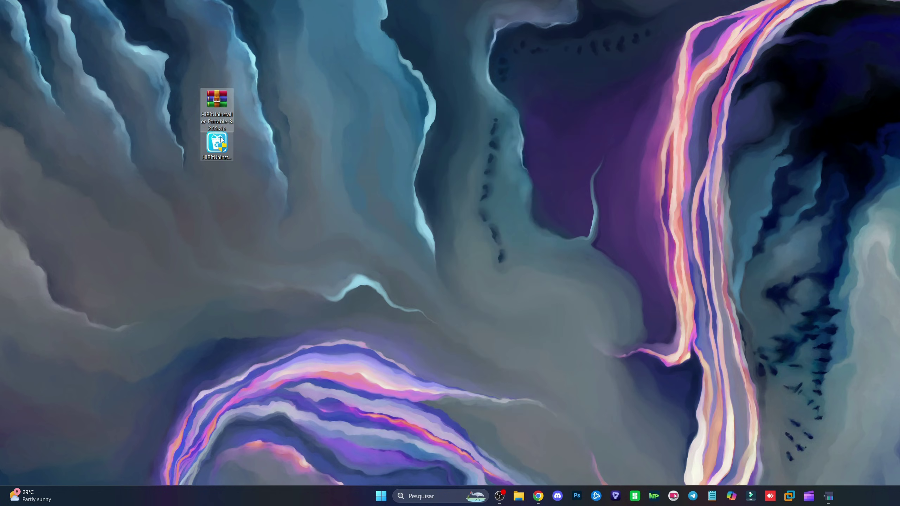
drag(220, 156, 286, 156)
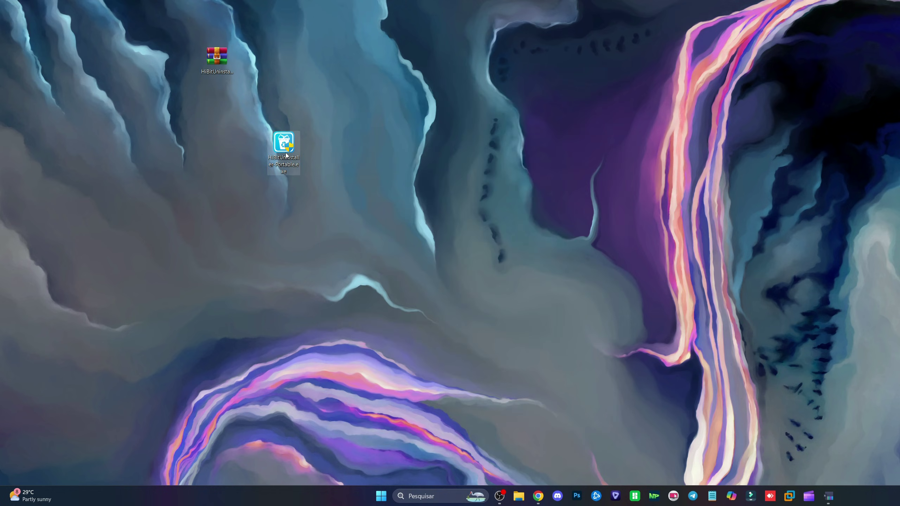
Run HiBitUninstaller-Portable.exe past the Windows security prompts and save its settings in the user folder and Windows registry.
double_click(285, 149)
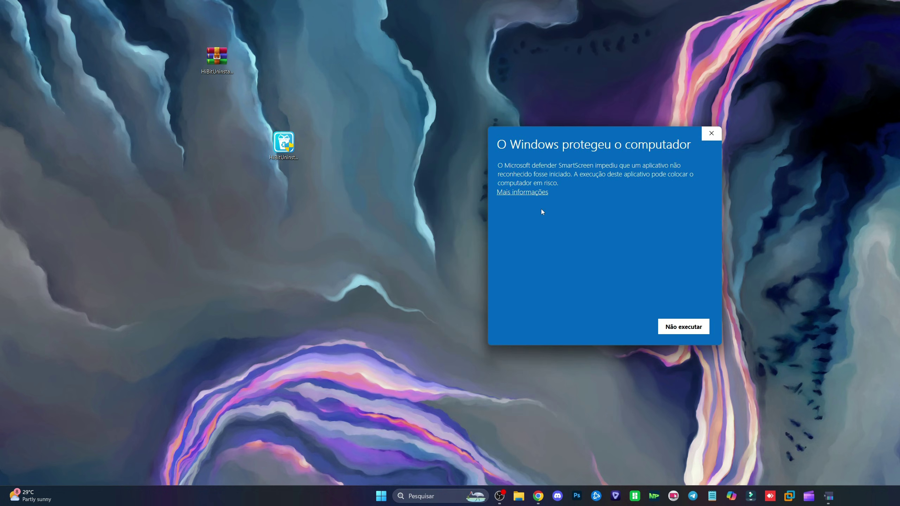
click(528, 196)
click(594, 328)
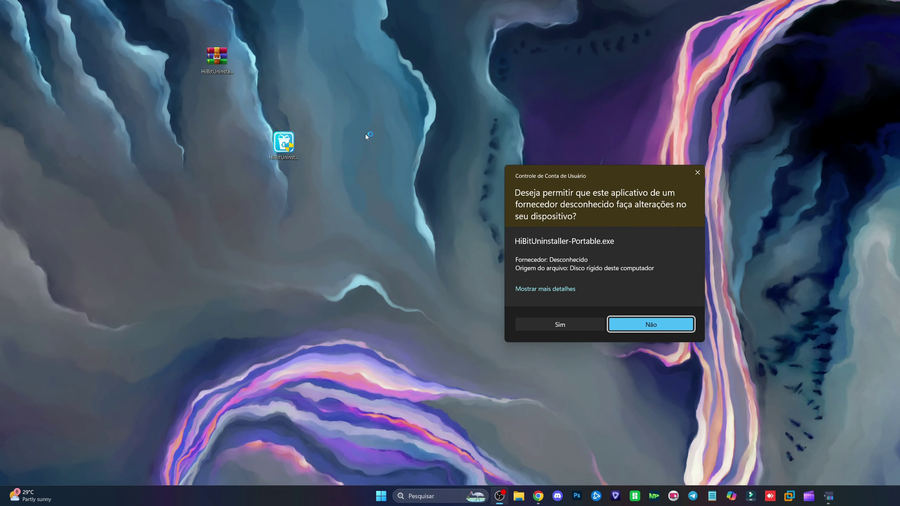
click(560, 325)
drag(553, 237, 285, 121)
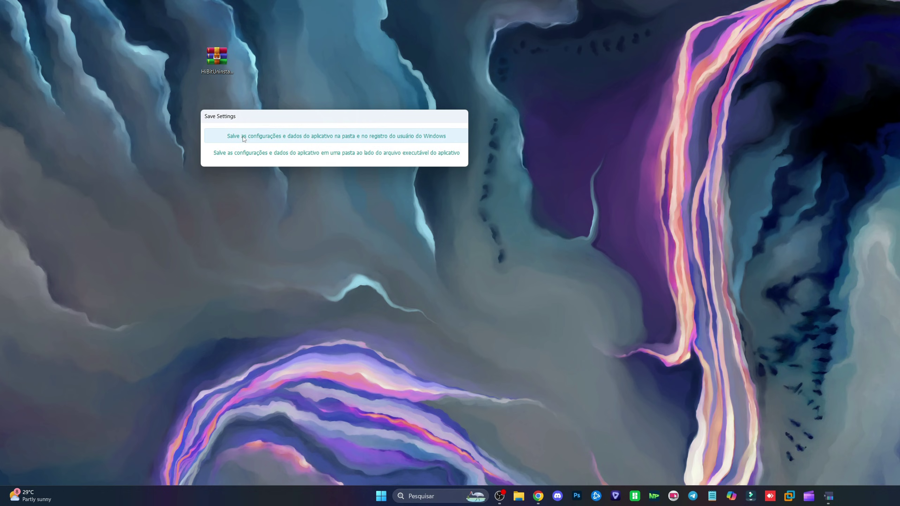
click(275, 138)
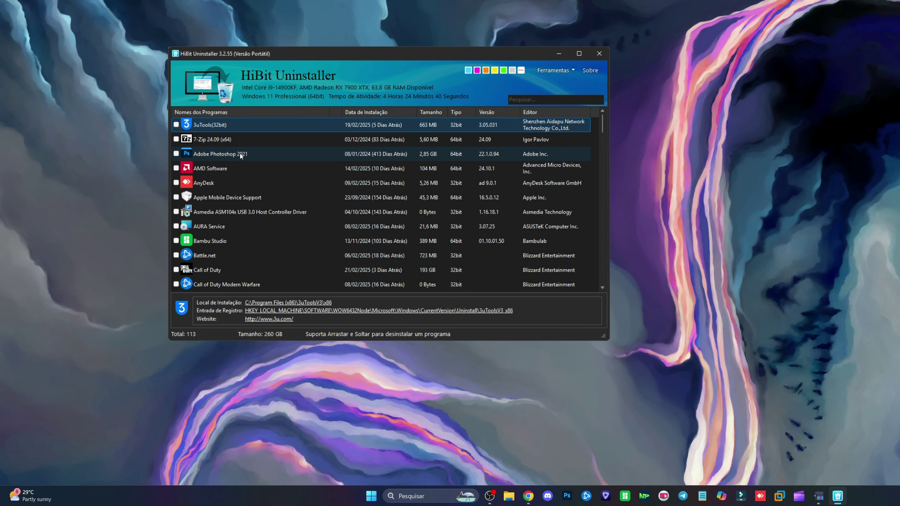
Browse the installed programs and sort them by size, largest first.
scroll(246, 168, down, 10)
scroll(242, 179, down, 10)
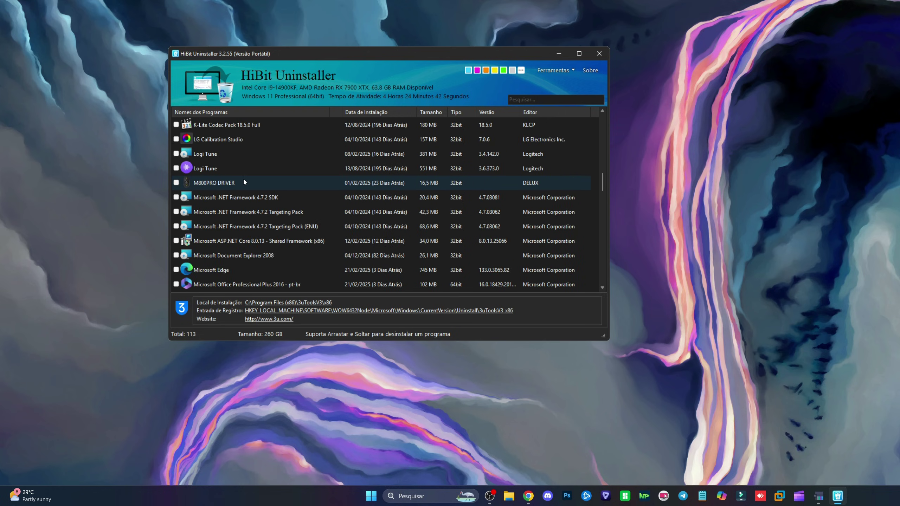
scroll(241, 189, up, 12)
scroll(243, 200, up, 8)
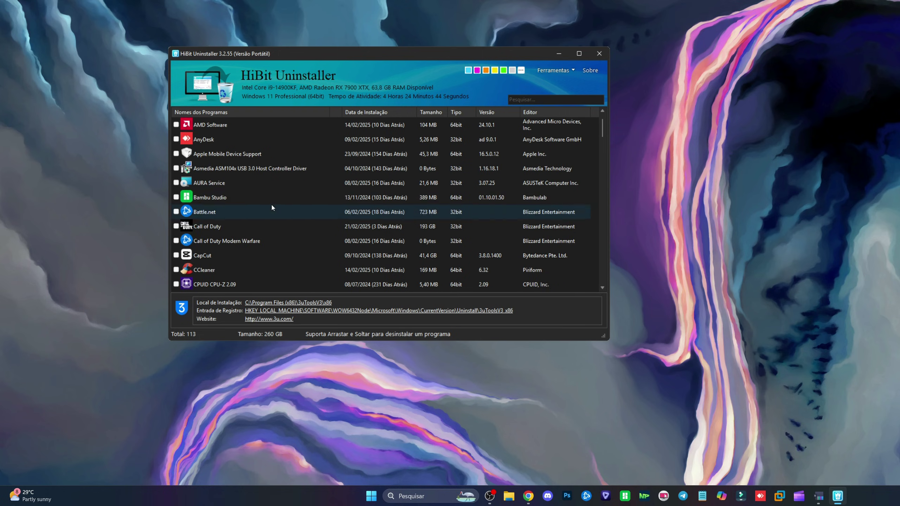
click(426, 116)
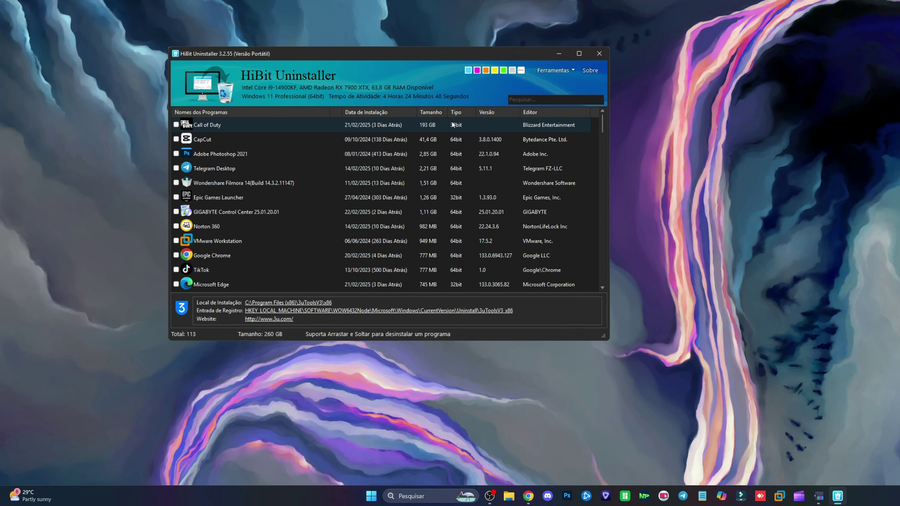
scroll(425, 167, down, 3)
scroll(425, 167, down, 14)
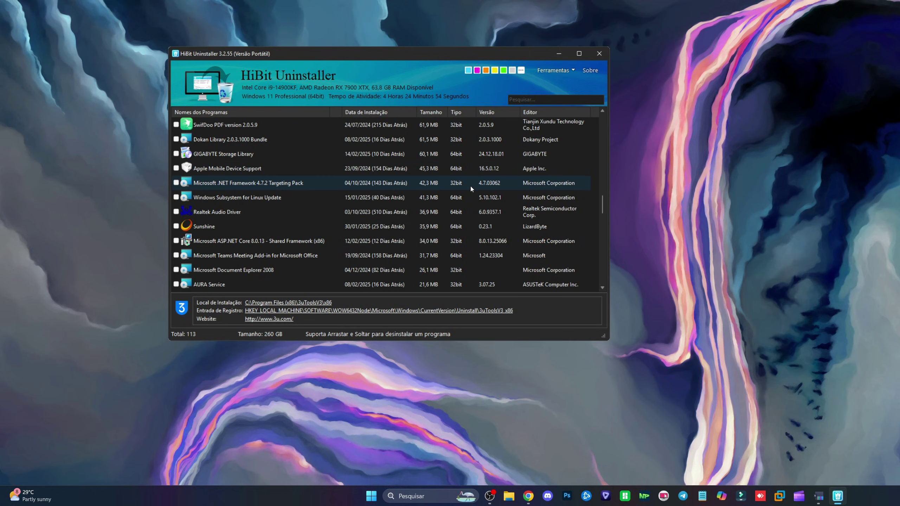
scroll(475, 197, up, 17)
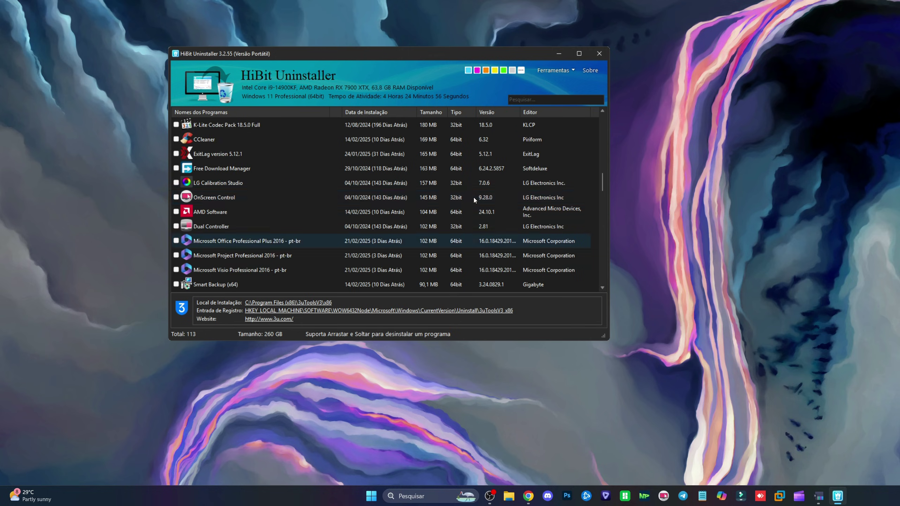
Try the magenta, orange and yellow colour themes and switch back to light blue.
click(477, 70)
click(486, 70)
click(494, 70)
click(468, 71)
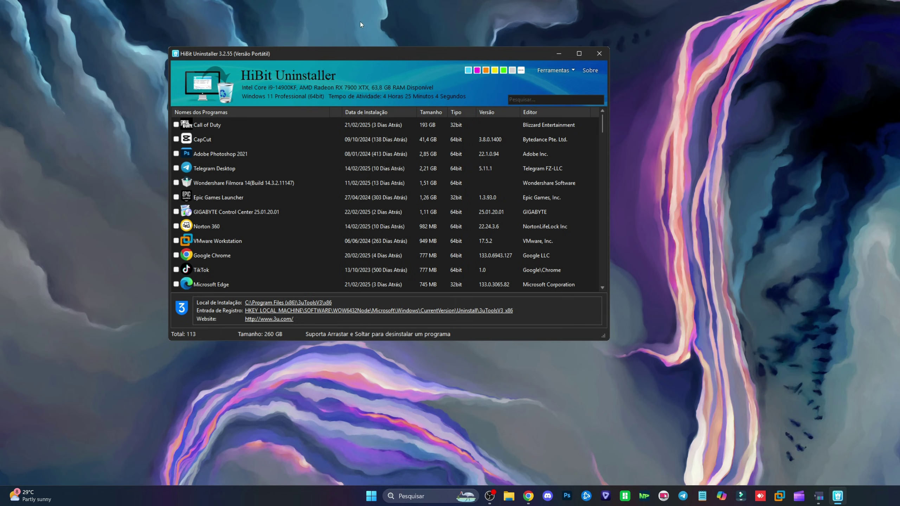
click(551, 71)
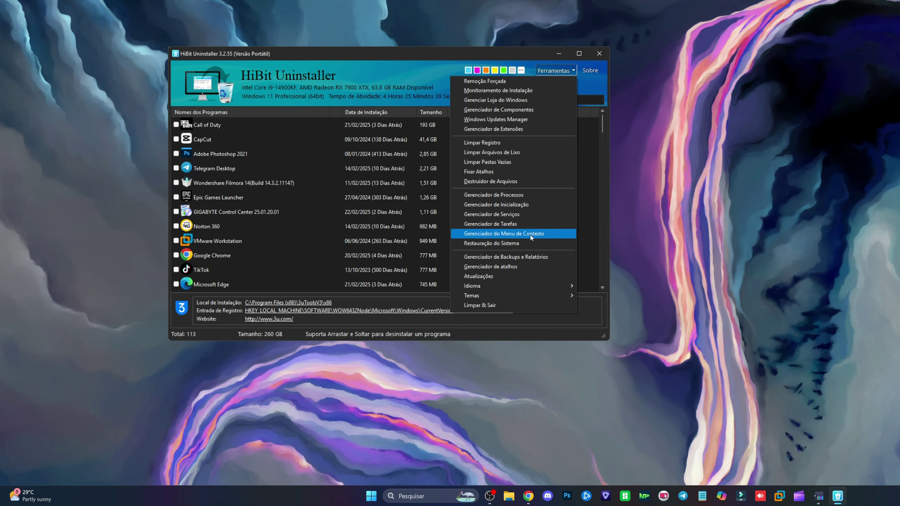
click(591, 203)
scroll(321, 203, down, 3)
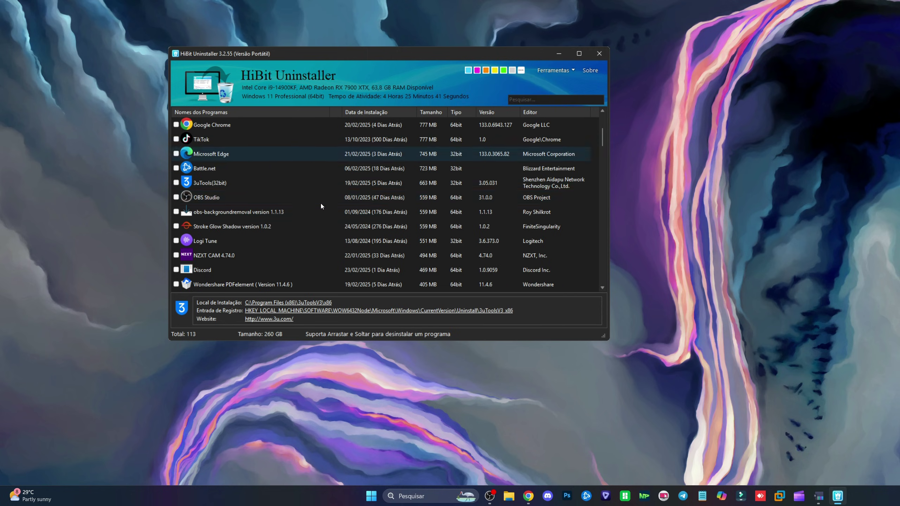
scroll(322, 186, up, 1)
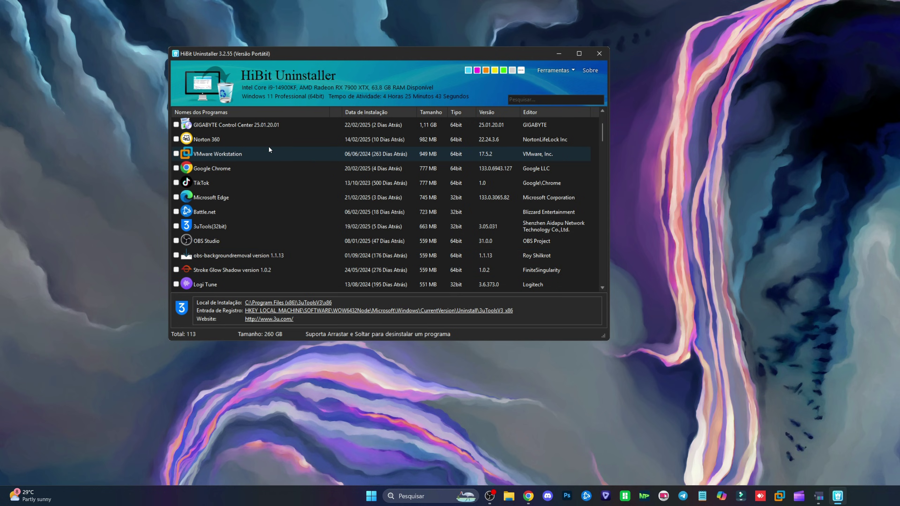
scroll(233, 223, up, 2)
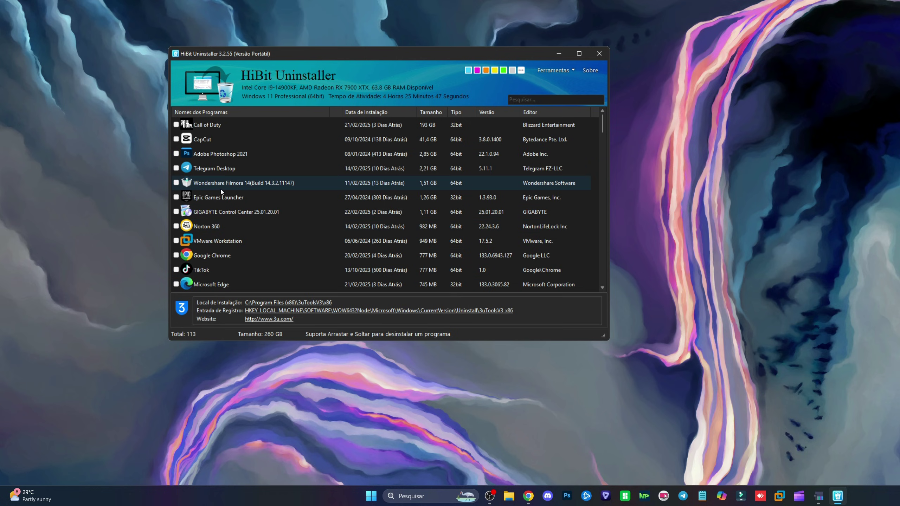
Start a forced removal of Norton 360 and scan for its leftovers, with advanced scan and automatic cleaning off.
click(177, 229)
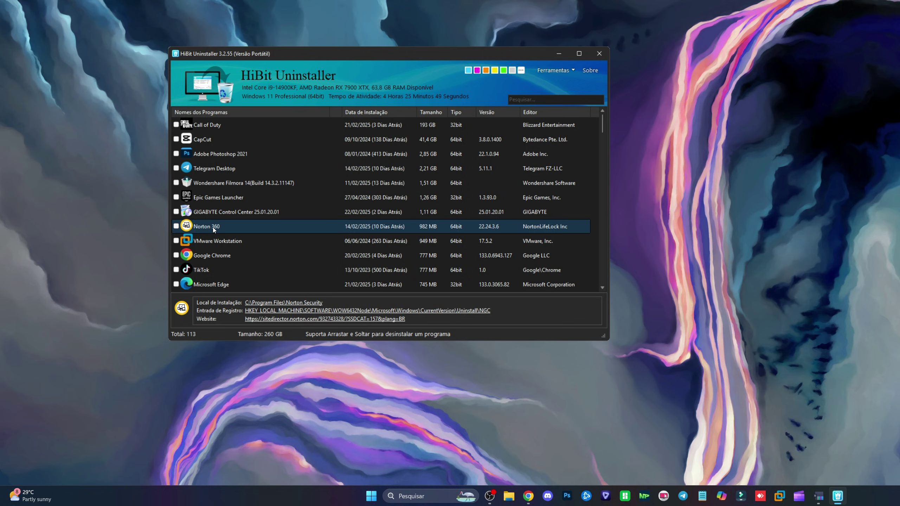
click(176, 226)
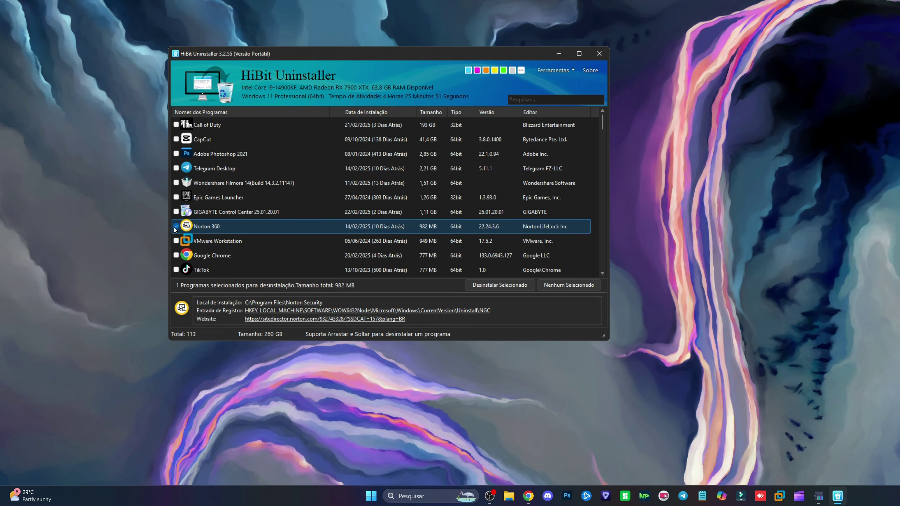
click(176, 226)
right_click(208, 226)
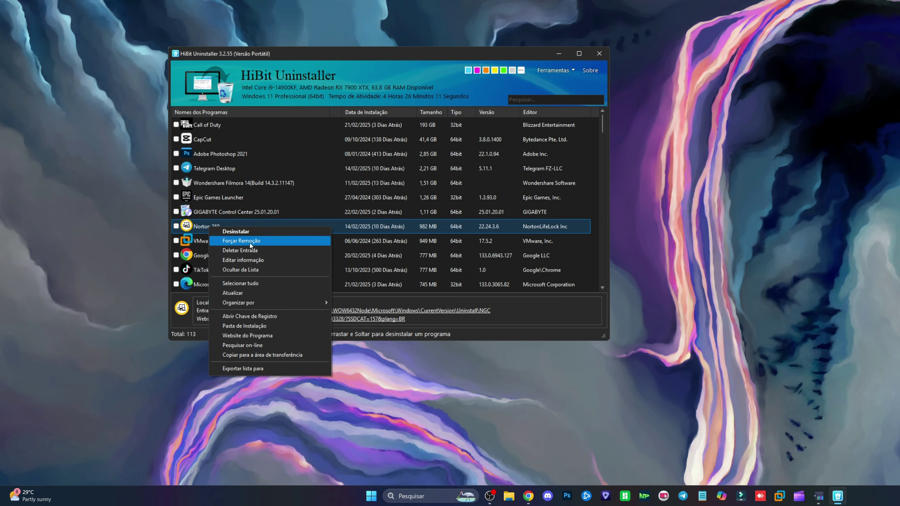
click(249, 243)
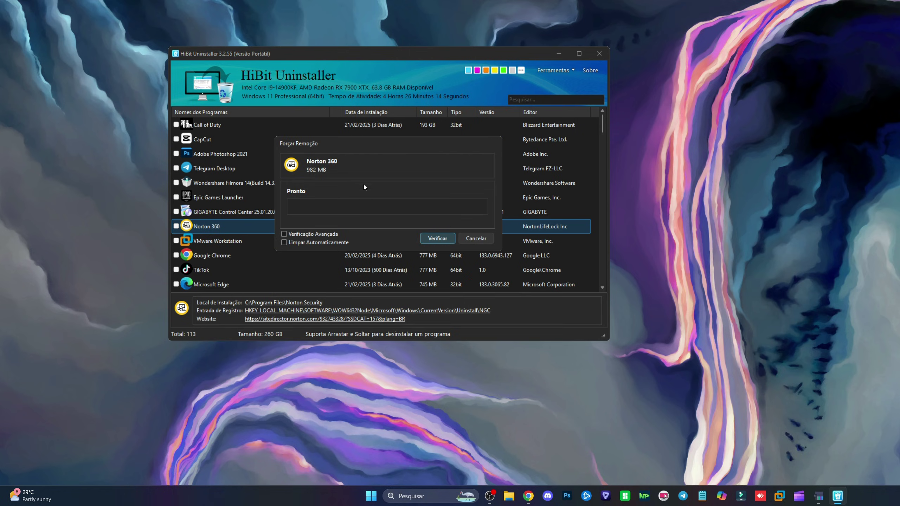
click(439, 240)
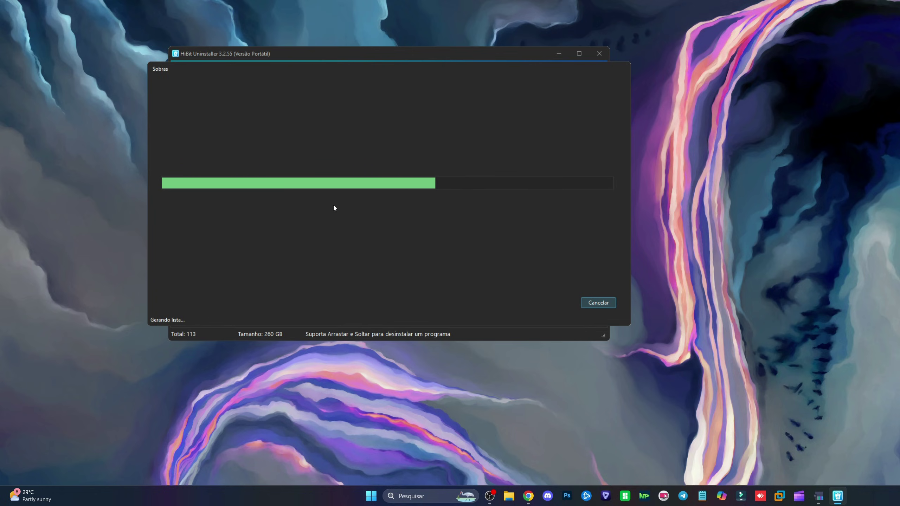
Review the Norton 360 leftovers and delete all of them without creating a backup.
scroll(315, 220, down, 5)
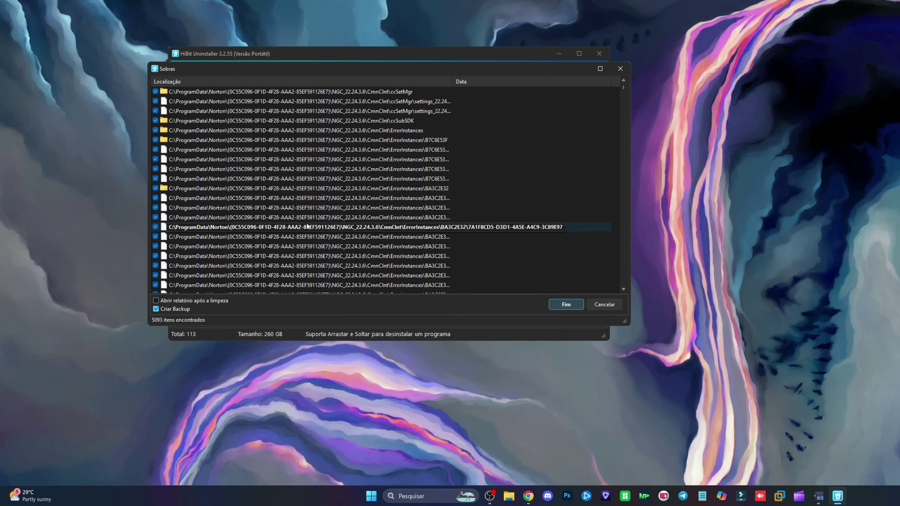
scroll(309, 221, up, 8)
scroll(302, 231, down, 10)
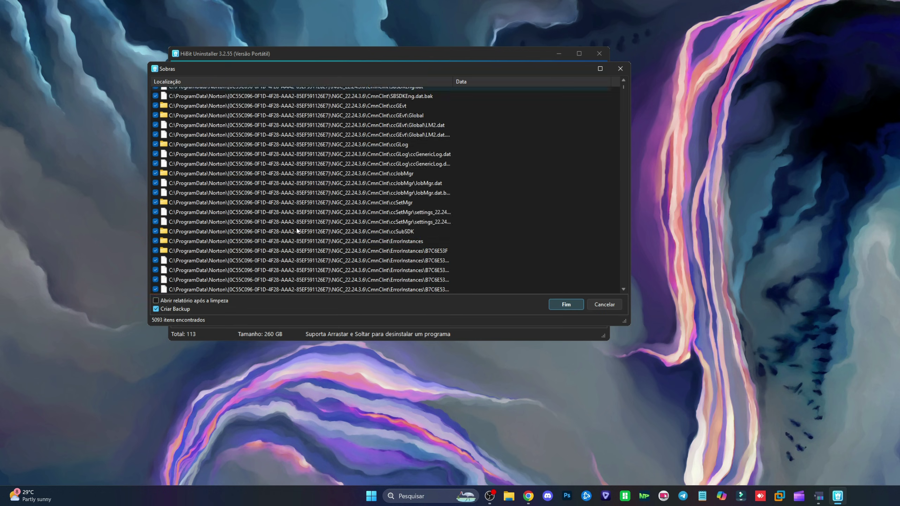
scroll(303, 258, down, 6)
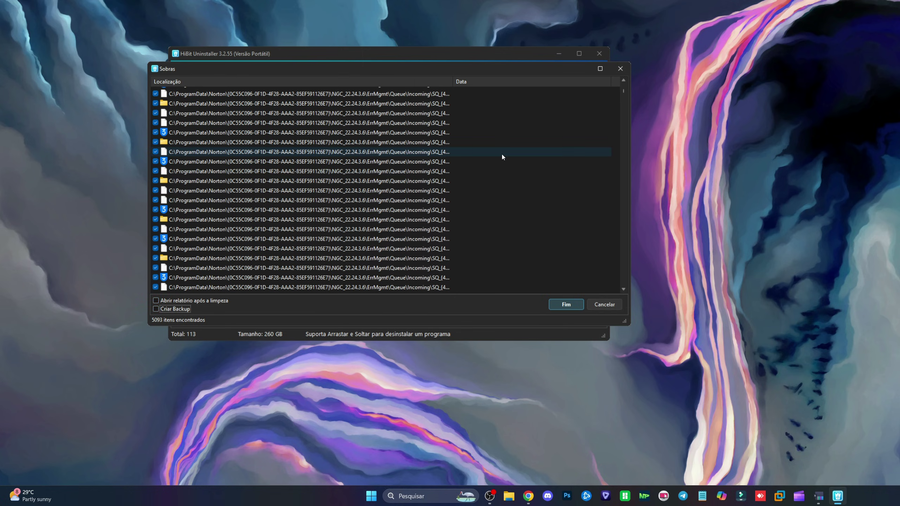
click(565, 305)
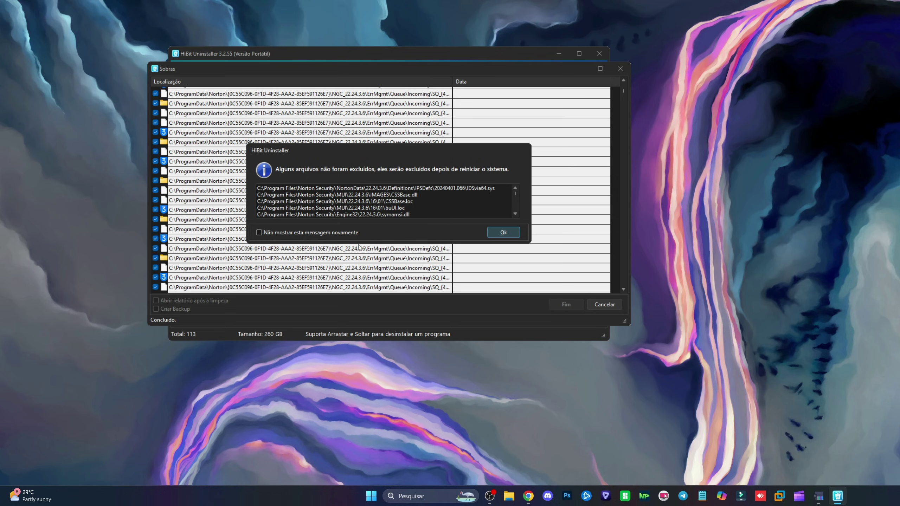
click(507, 234)
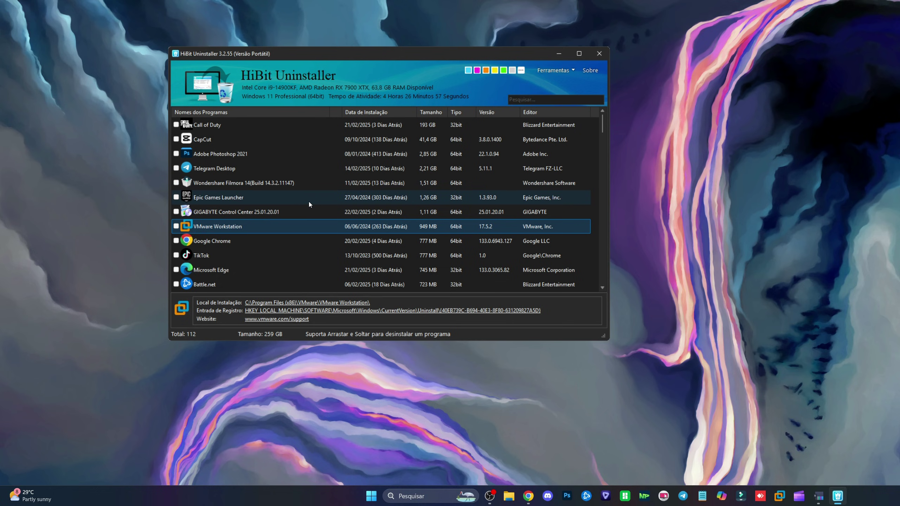
scroll(250, 207, down, 5)
scroll(249, 209, down, 5)
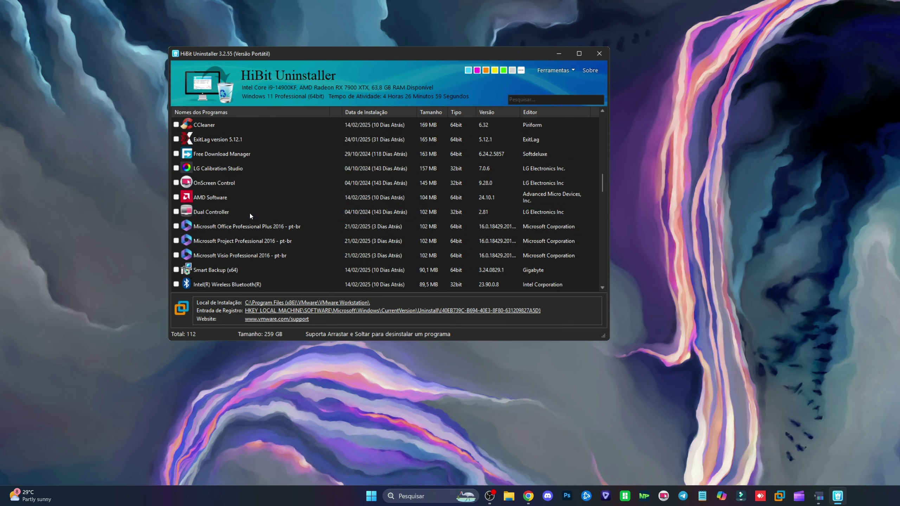
scroll(272, 241, down, 3)
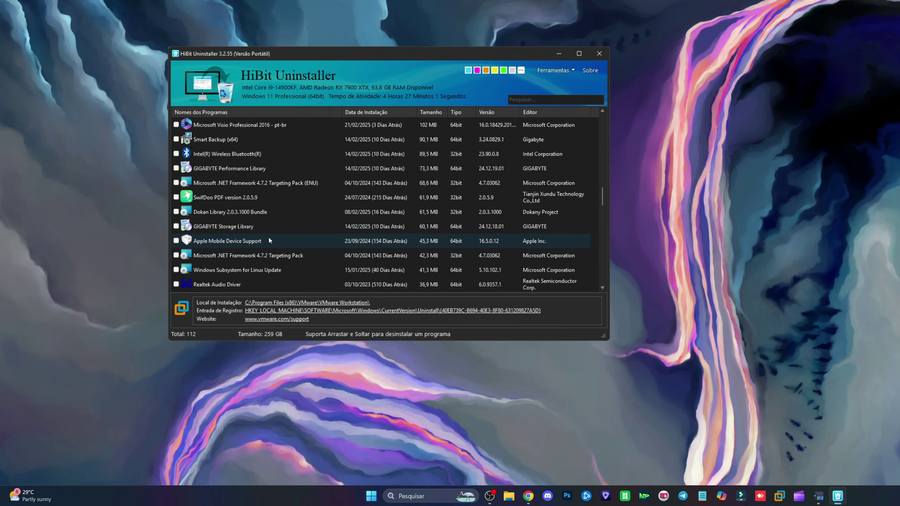
Uninstall Realtek's Dragon with advanced scan off and automatic cleaning on, and agree to remove its remaining registry keys and files.
scroll(269, 239, down, 3)
scroll(270, 231, down, 3)
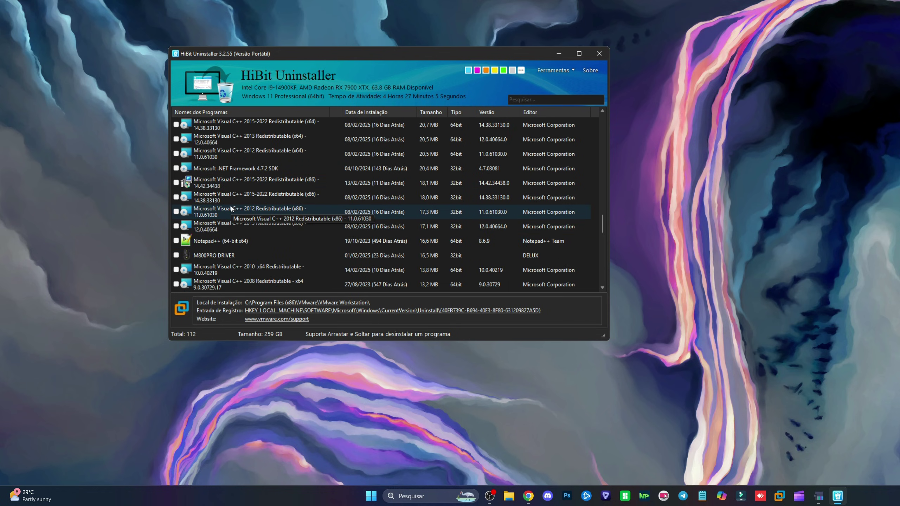
scroll(249, 210, down, 4)
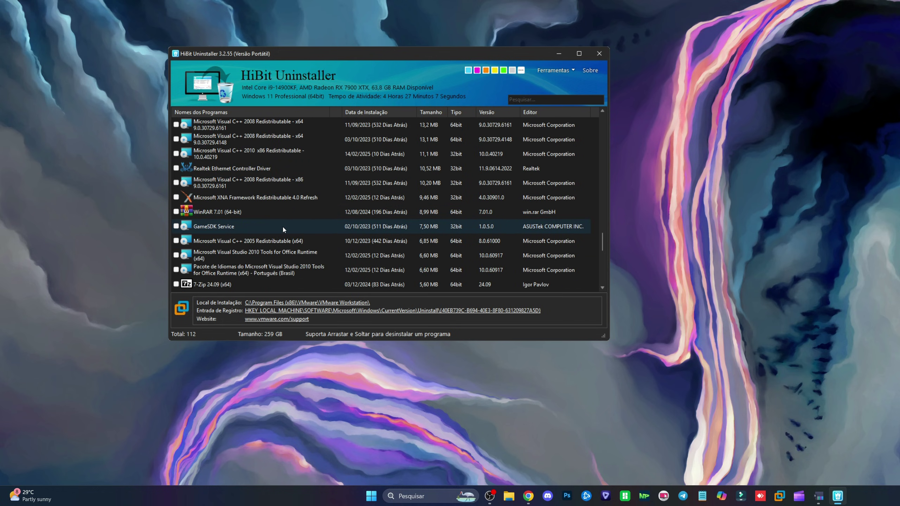
scroll(281, 233, down, 3)
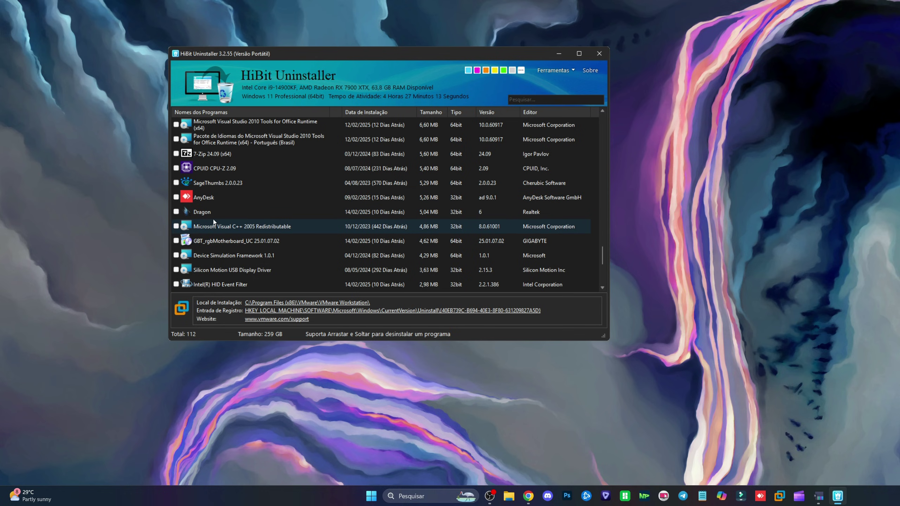
right_click(198, 212)
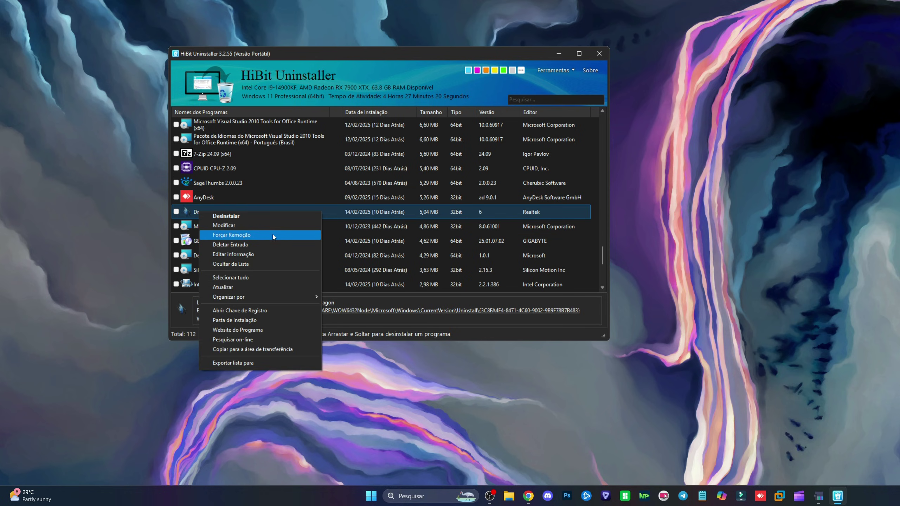
click(239, 216)
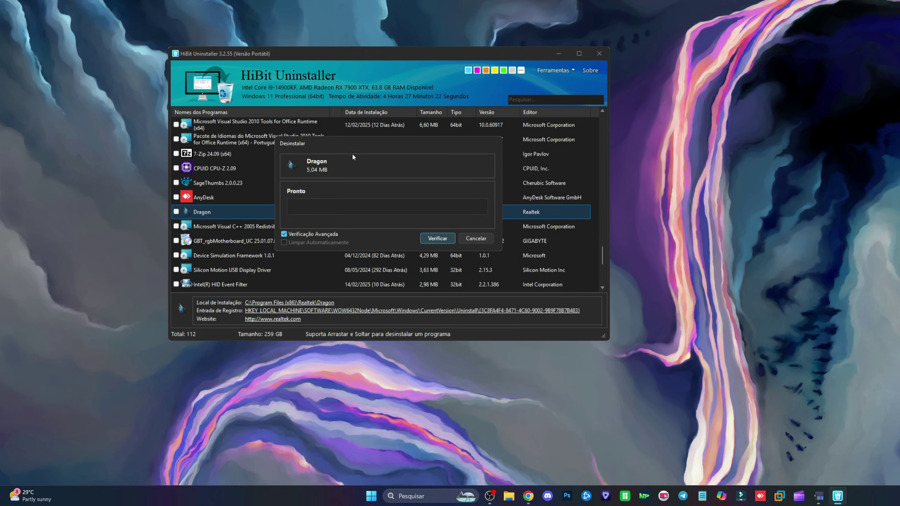
click(320, 236)
click(283, 243)
click(432, 242)
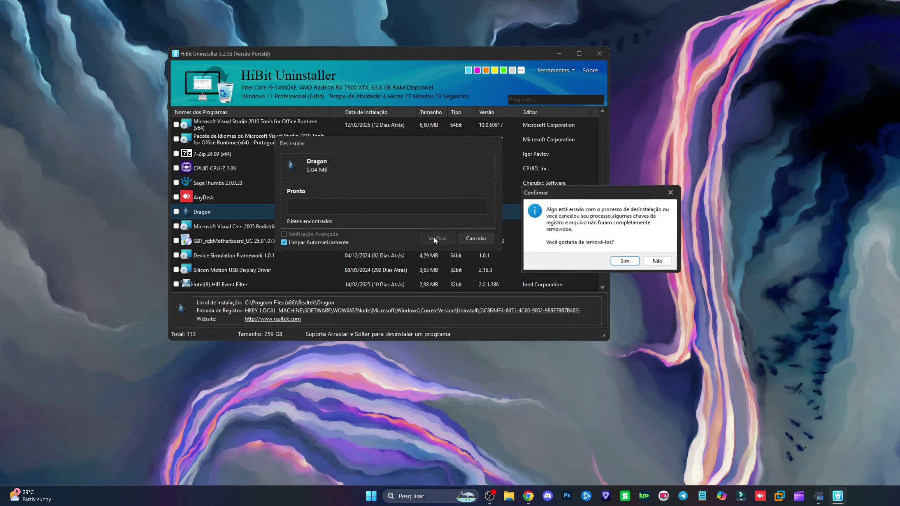
click(624, 261)
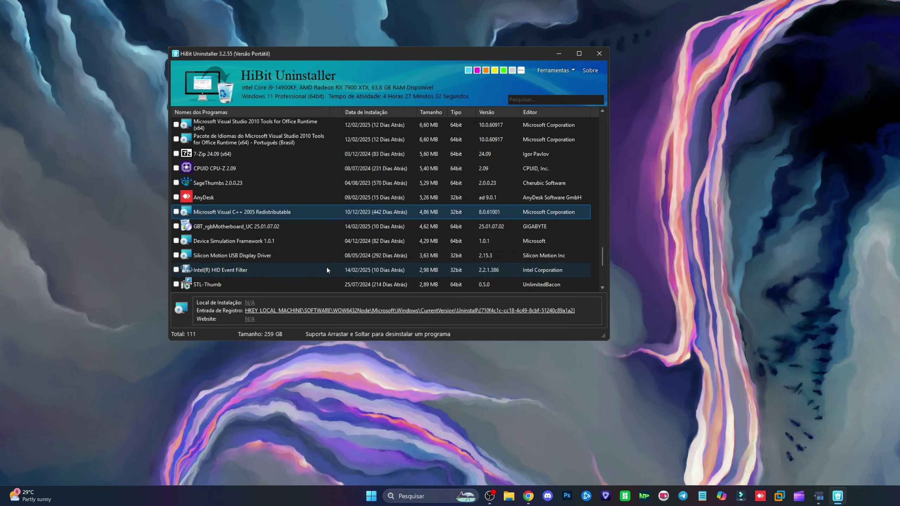
Scan the Windows registry with the default areas in Limpar Registro, clean all the problems found and close the cleaner.
scroll(227, 255, down, 3)
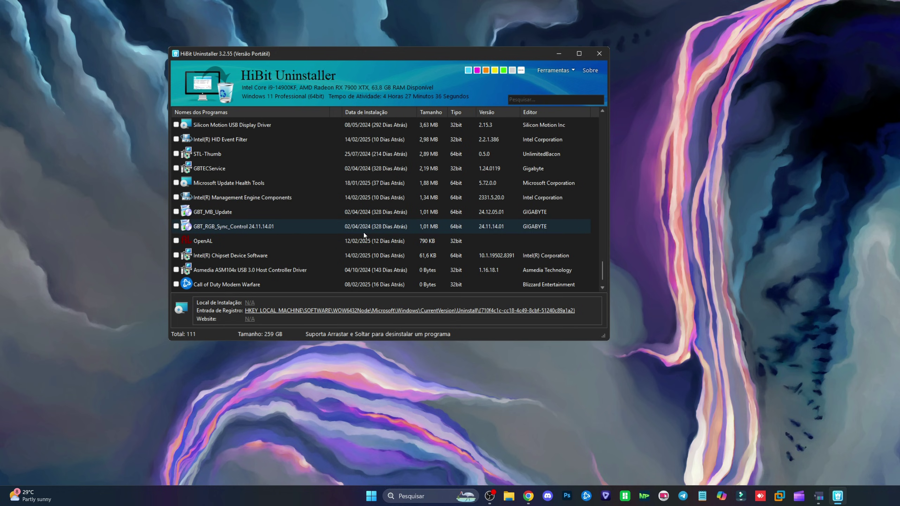
scroll(320, 212, up, 8)
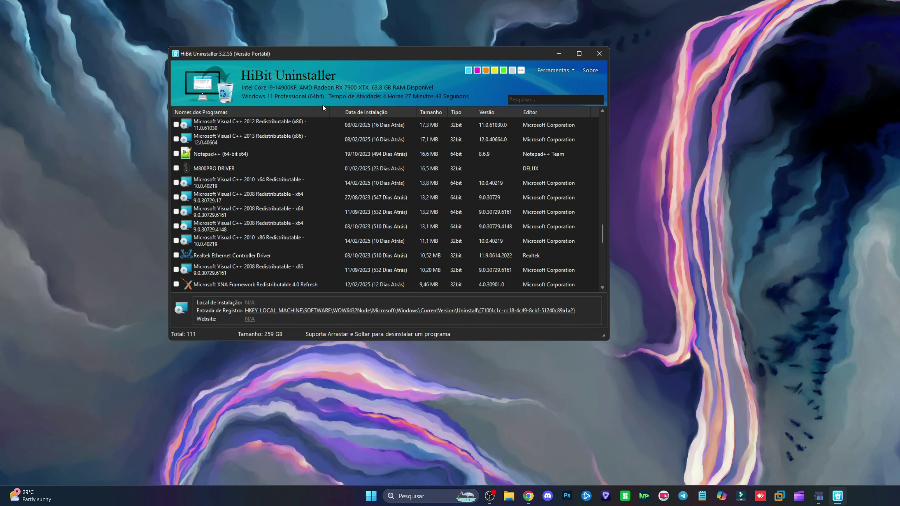
scroll(306, 208, up, 6)
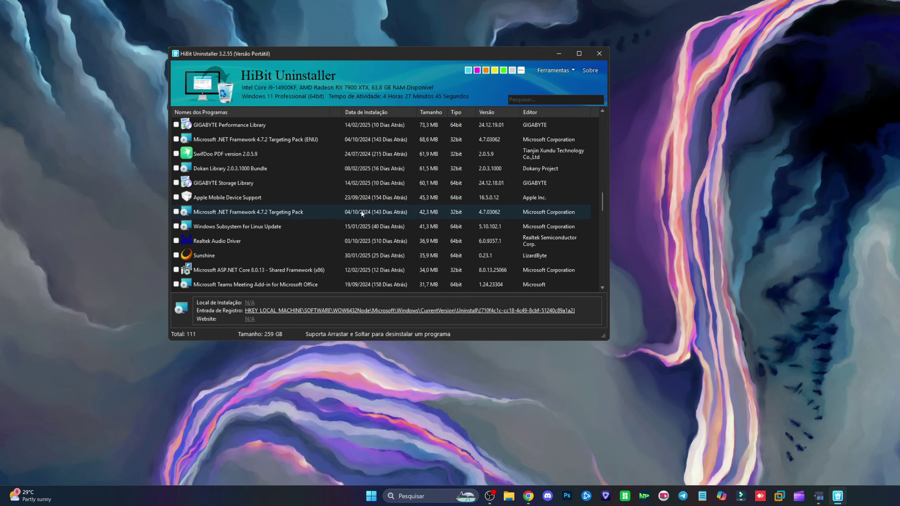
click(555, 71)
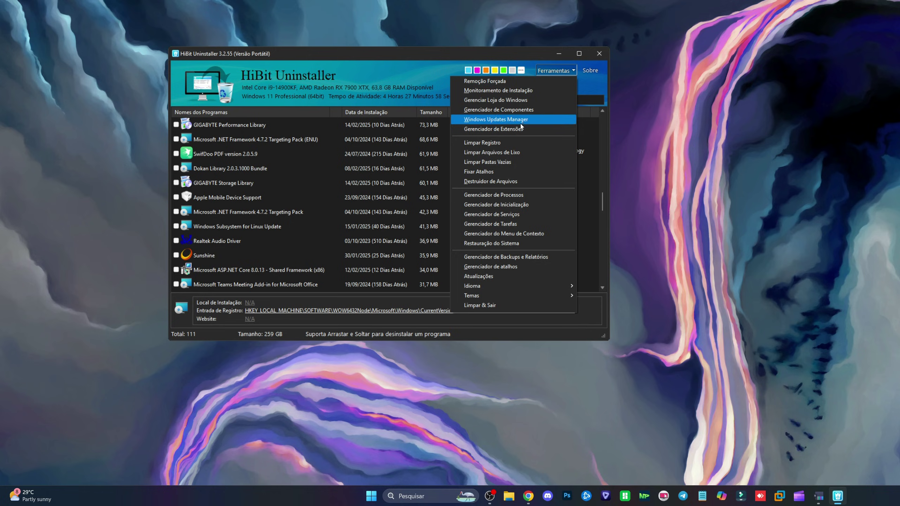
click(499, 142)
drag(290, 57, 241, 48)
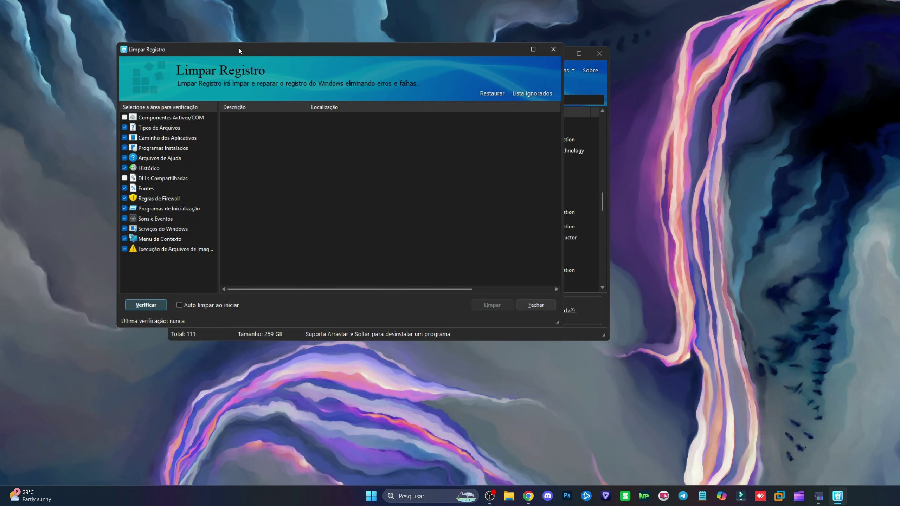
click(149, 304)
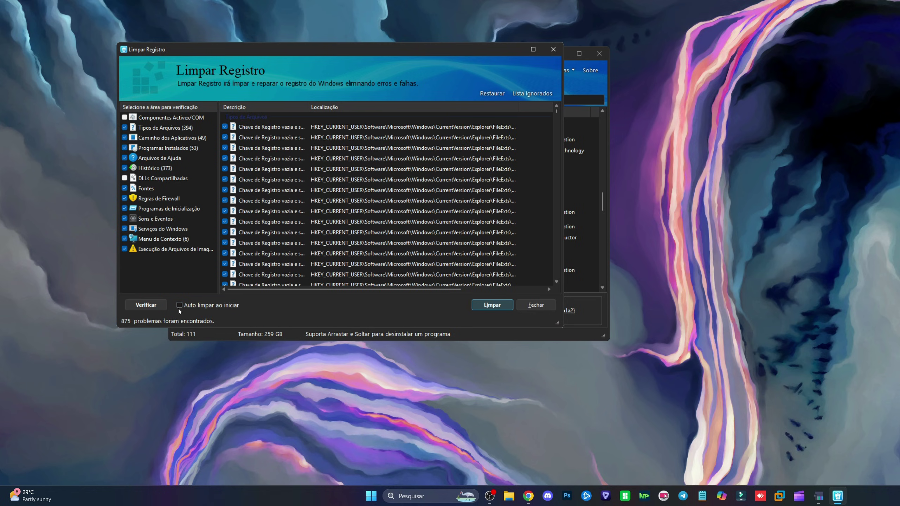
click(504, 306)
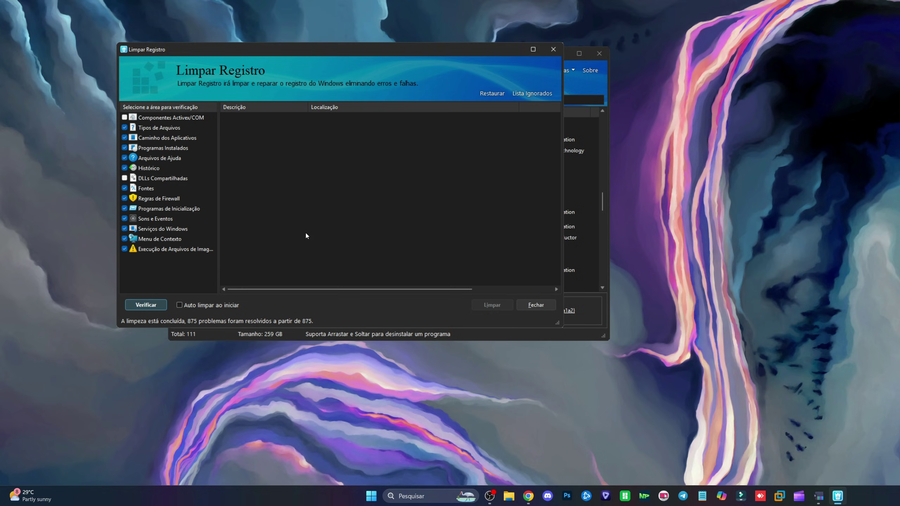
click(553, 50)
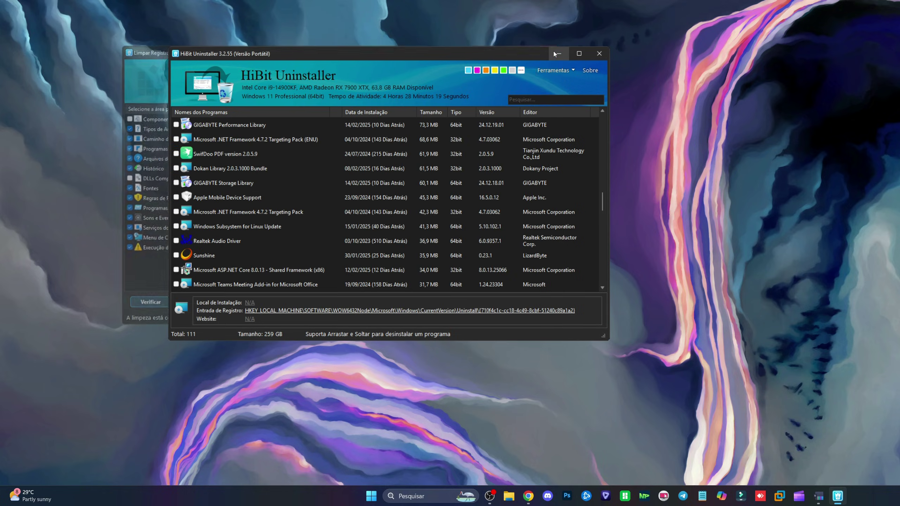
Review the default areas in Limpar Arquivos de Lixo and scan for junk files, allowing the running browsers to be closed.
click(563, 72)
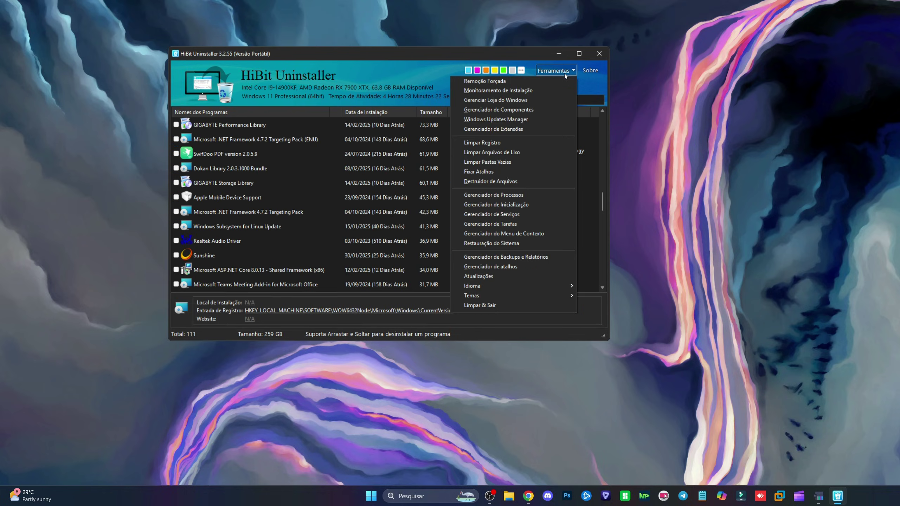
click(492, 152)
scroll(229, 162, down, 2)
scroll(212, 149, up, 2)
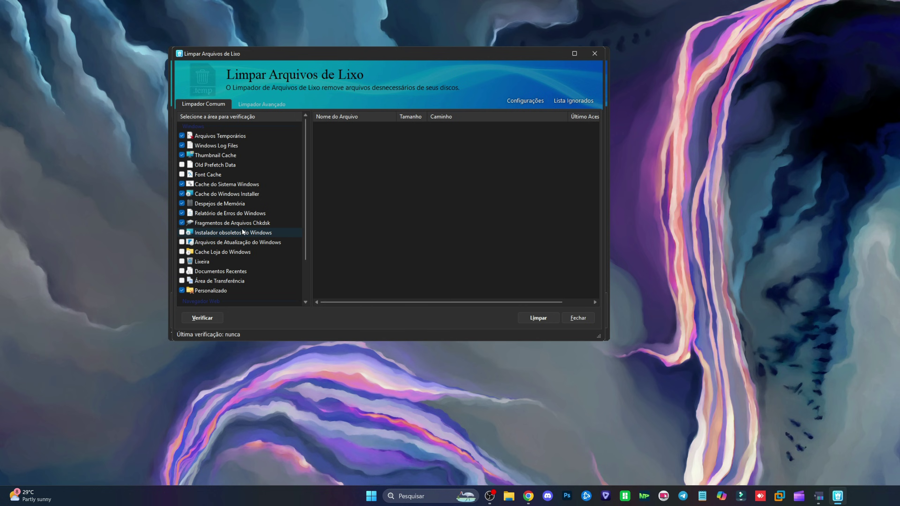
click(223, 217)
scroll(246, 260, down, 2)
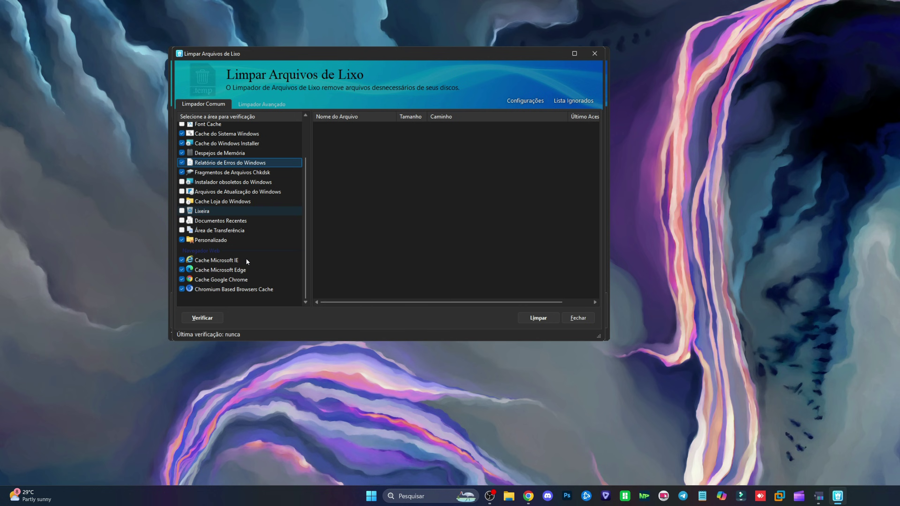
click(221, 321)
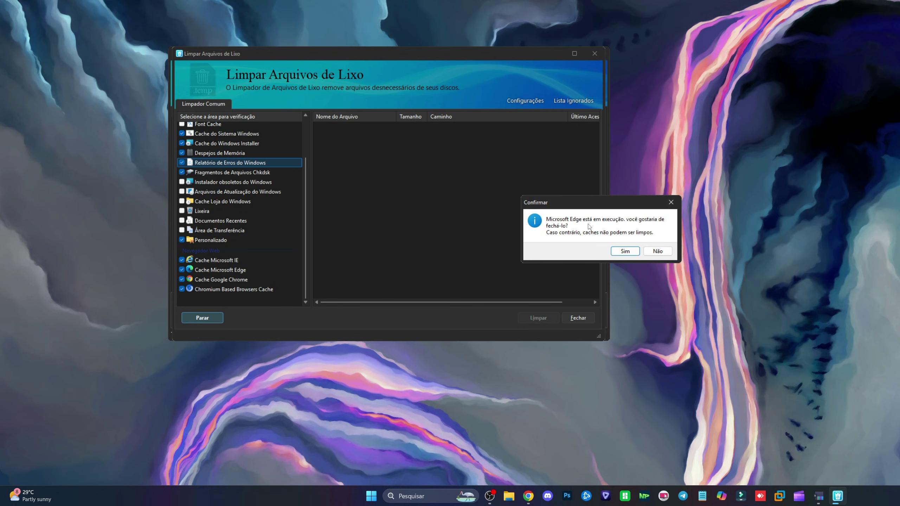
click(621, 251)
click(624, 251)
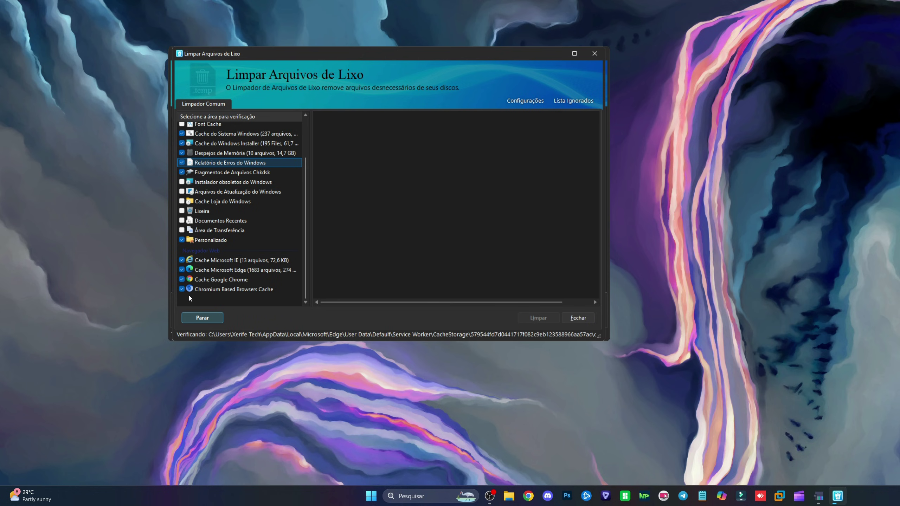
Keep the Google Chrome cache included, review the junk files found, clean them all and close the junk cleaner.
click(182, 280)
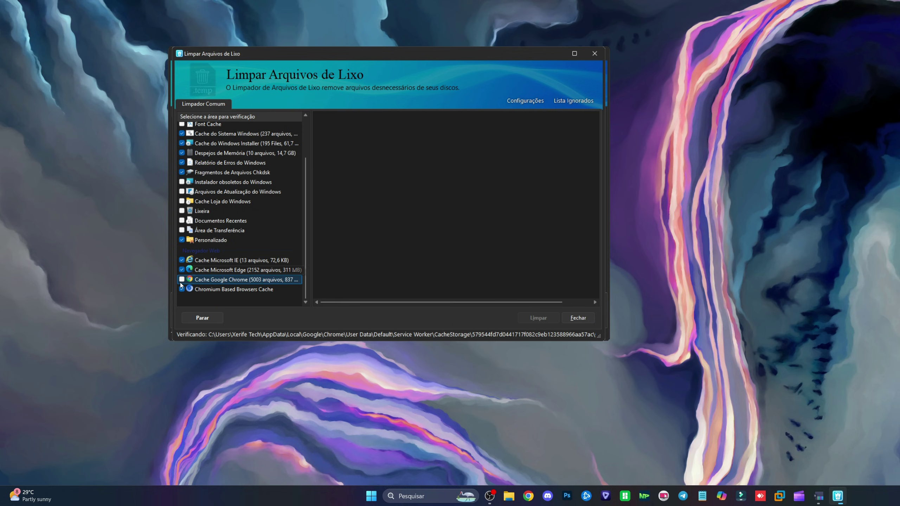
click(181, 280)
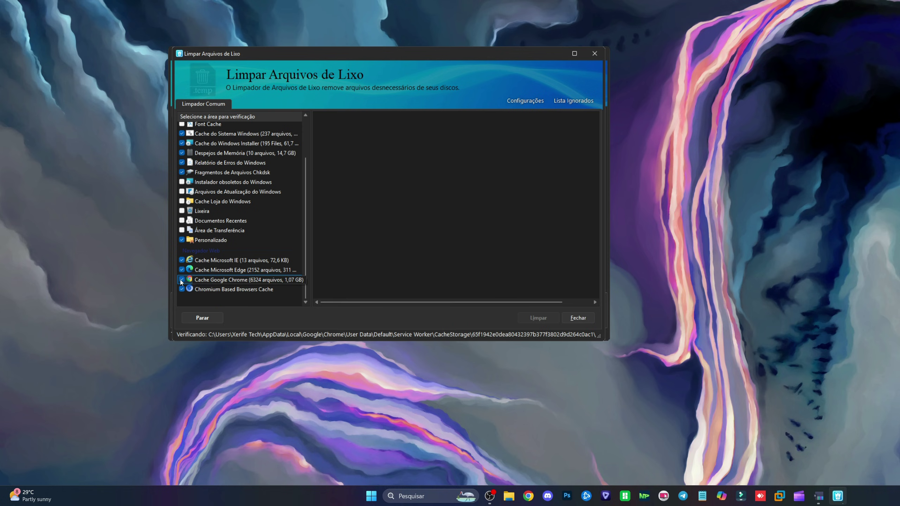
scroll(213, 195, up, 2)
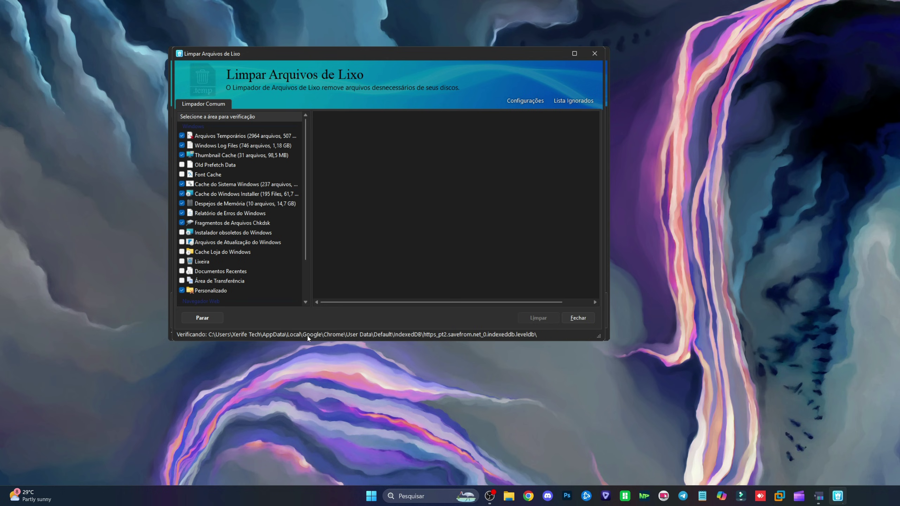
scroll(442, 280, down, 10)
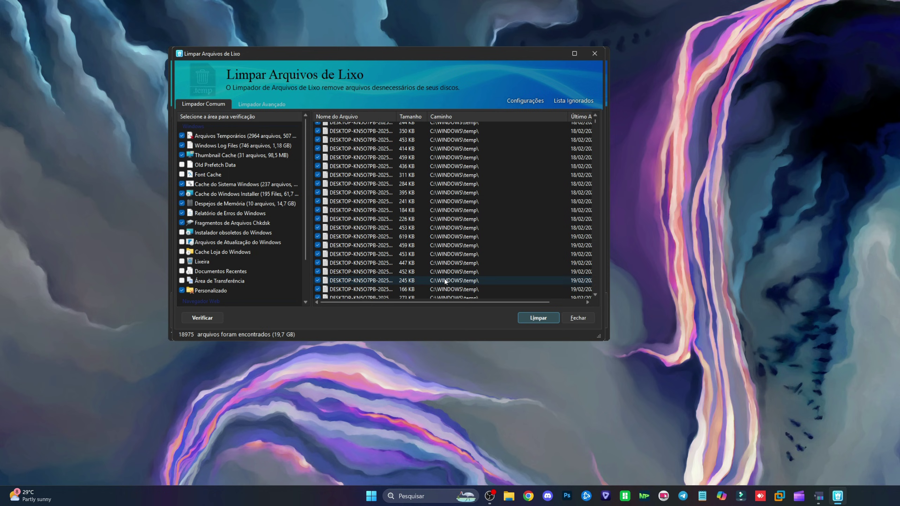
scroll(392, 240, down, 15)
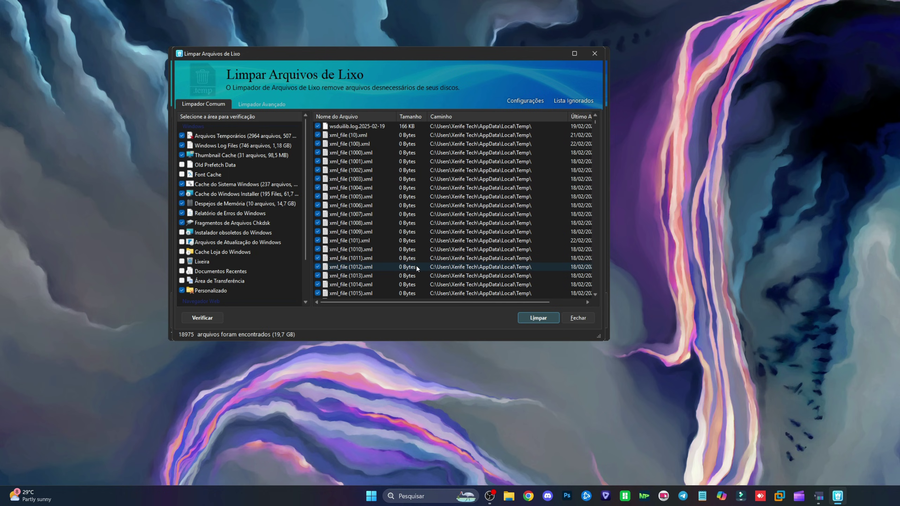
click(538, 317)
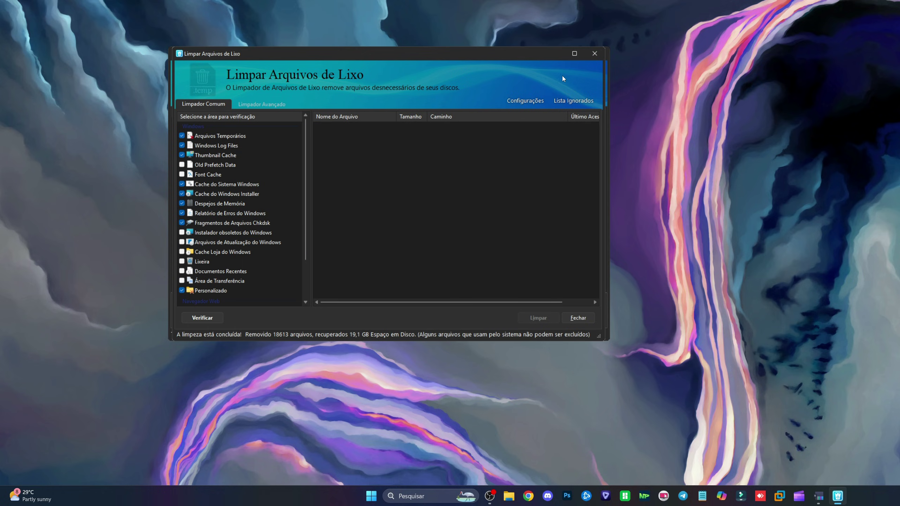
click(594, 53)
Review the programs in the Gerenciador de Inicialização, disable the CCleaner Update startup entry and close the manager.
click(555, 70)
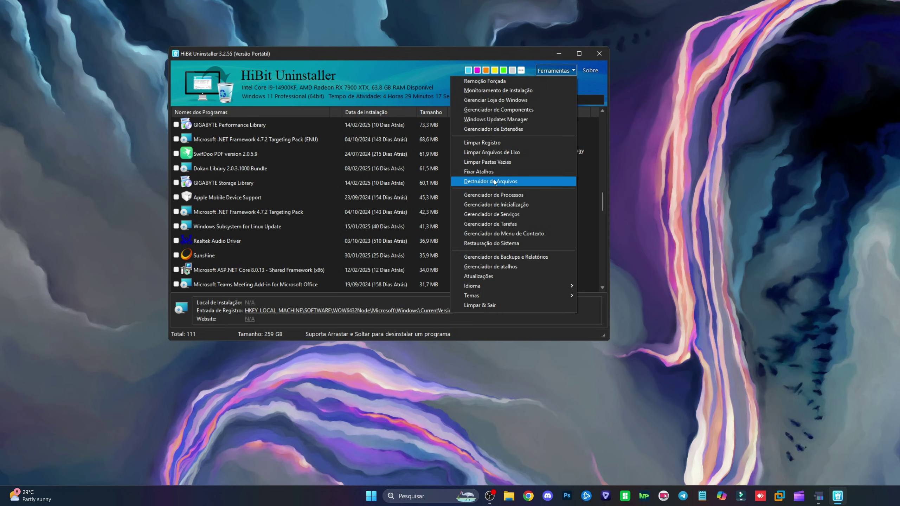
click(508, 208)
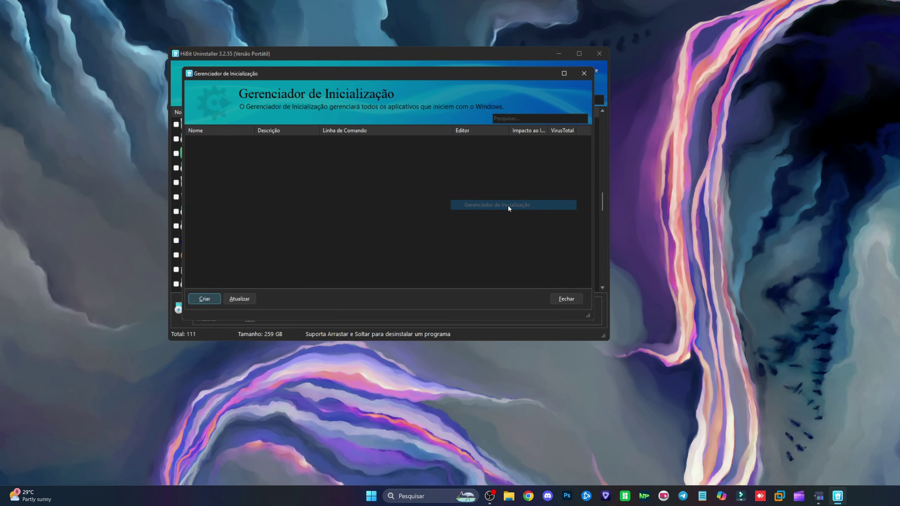
scroll(321, 254, down, 5)
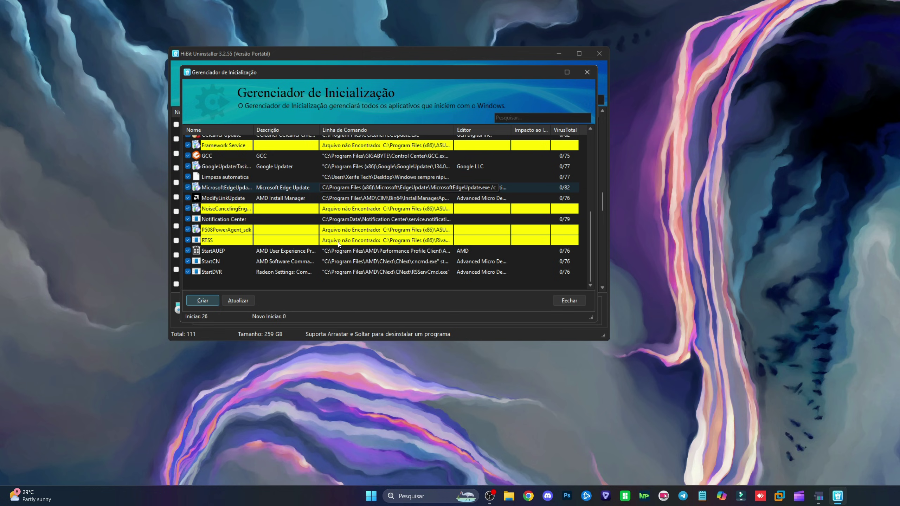
scroll(313, 265, up, 2)
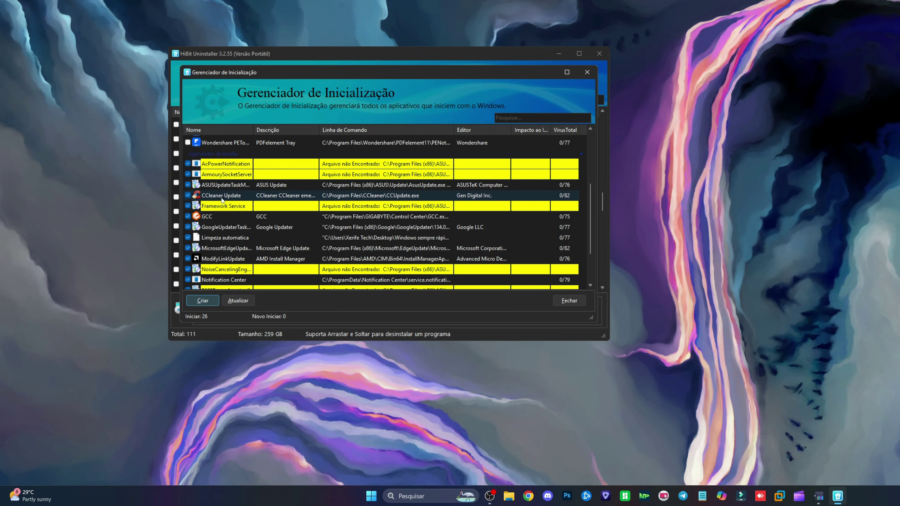
click(409, 195)
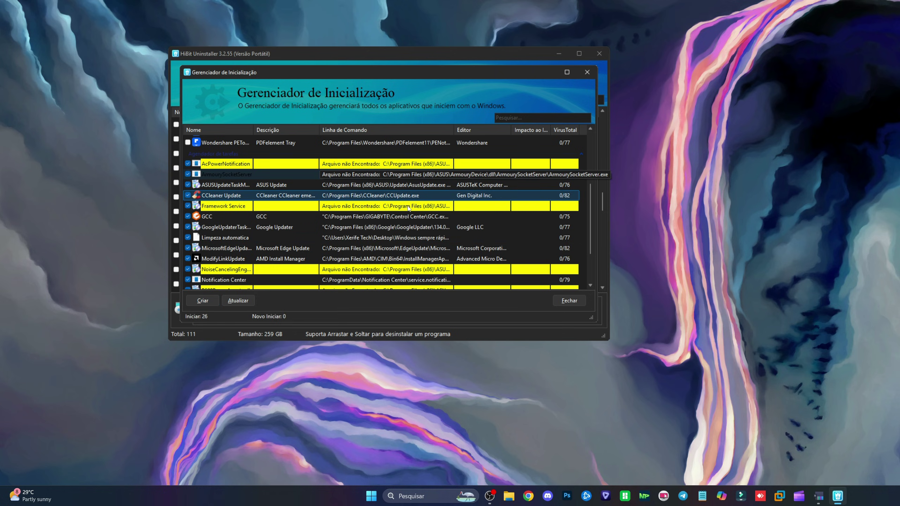
right_click(366, 197)
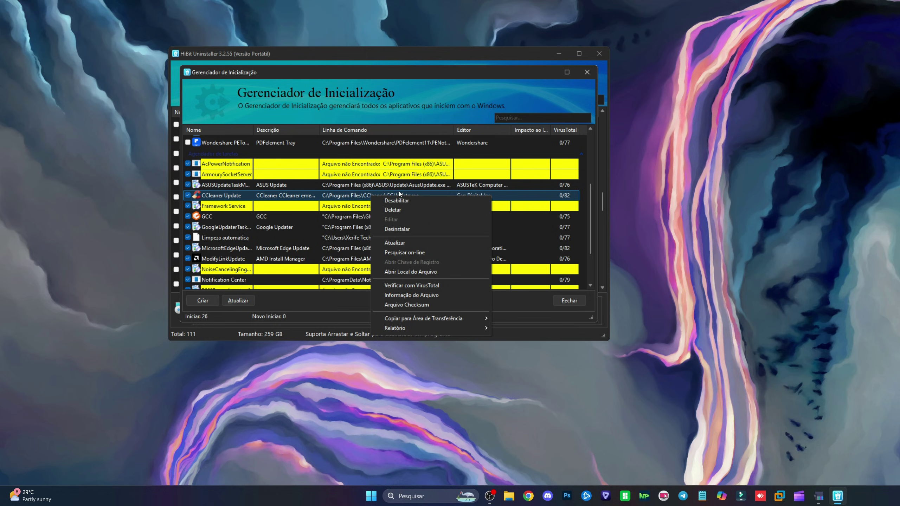
click(400, 201)
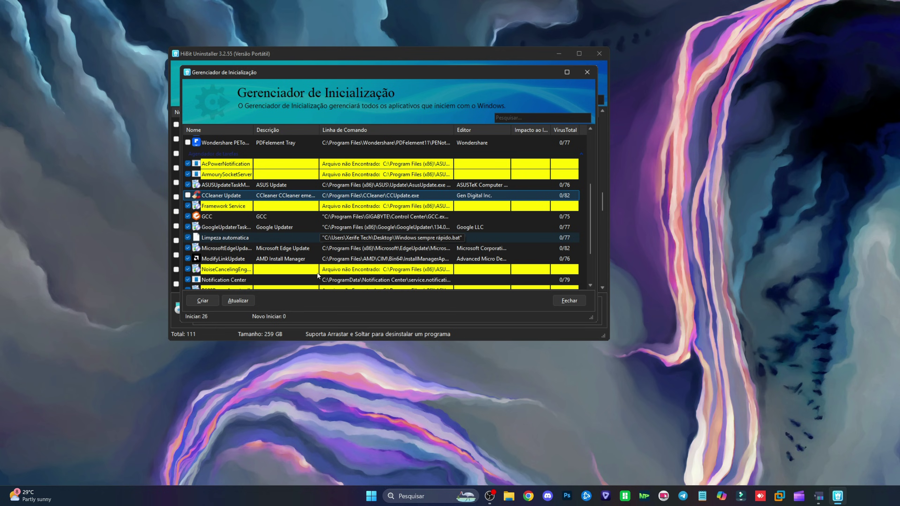
scroll(269, 212, down, 2)
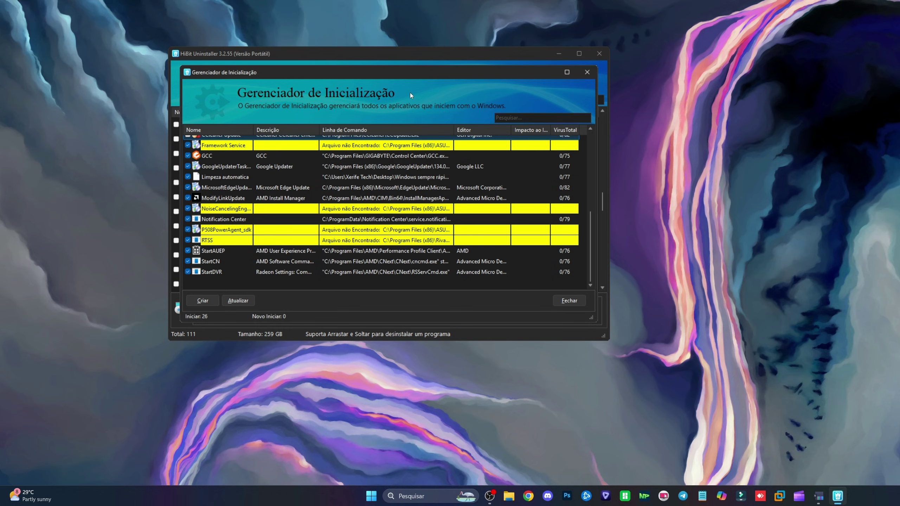
drag(405, 77, 378, 93)
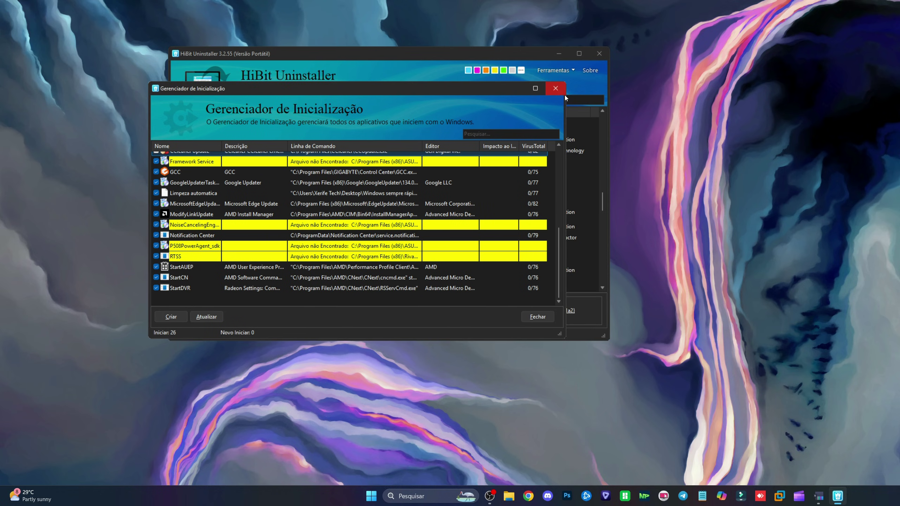
click(555, 88)
Browse the common entries in the Gerenciador do Menu de Contexto and close it.
click(558, 70)
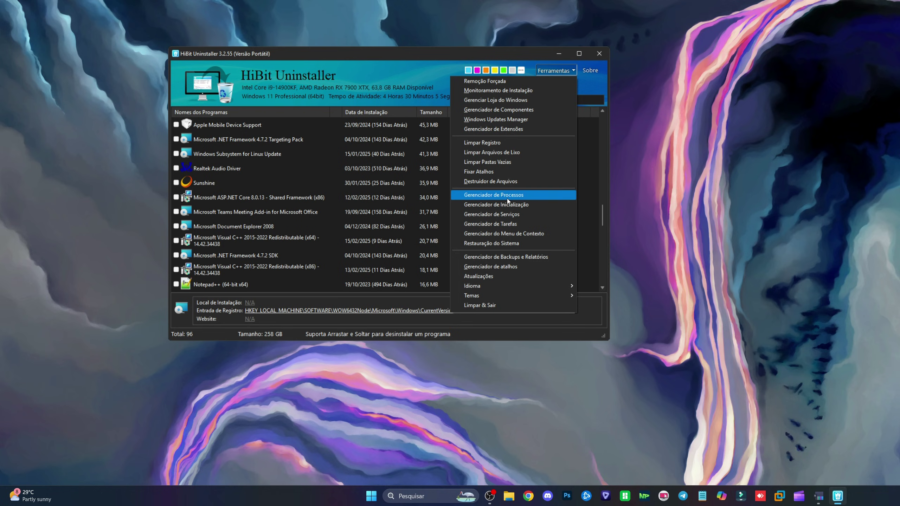
click(516, 236)
drag(298, 60, 281, 66)
scroll(243, 209, down, 12)
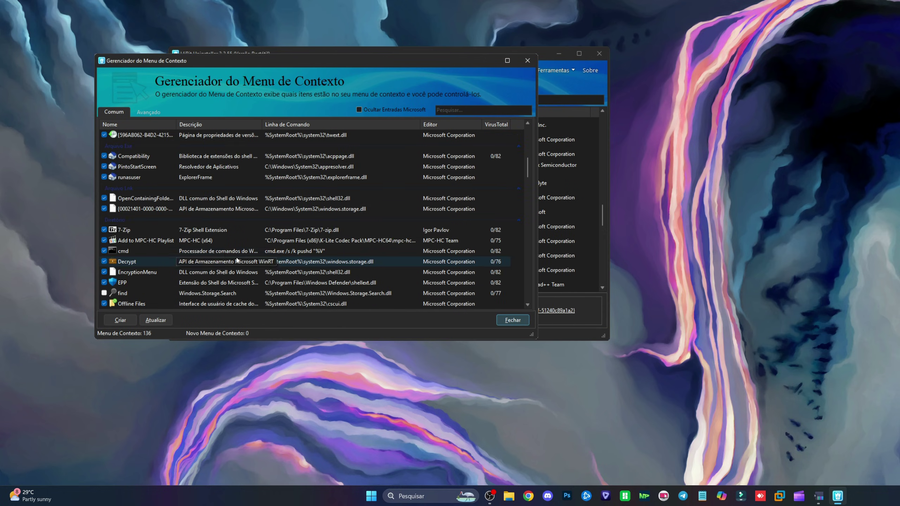
click(512, 320)
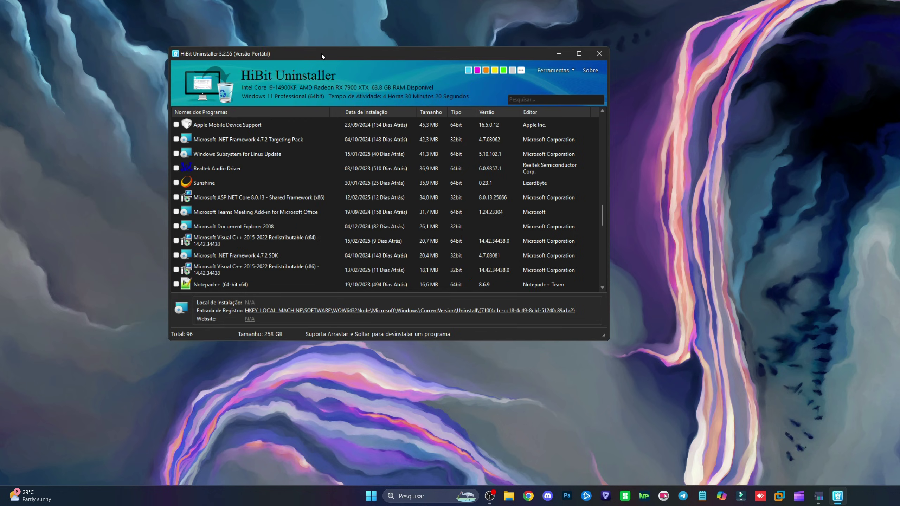